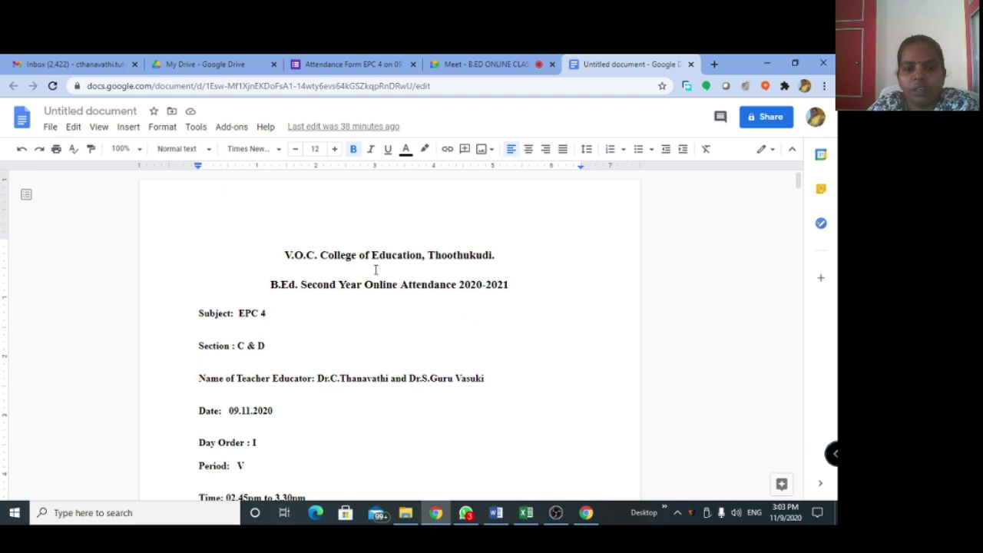
- Switch to Word and examine the heading details of the Section C & D attendance document
click(499, 516)
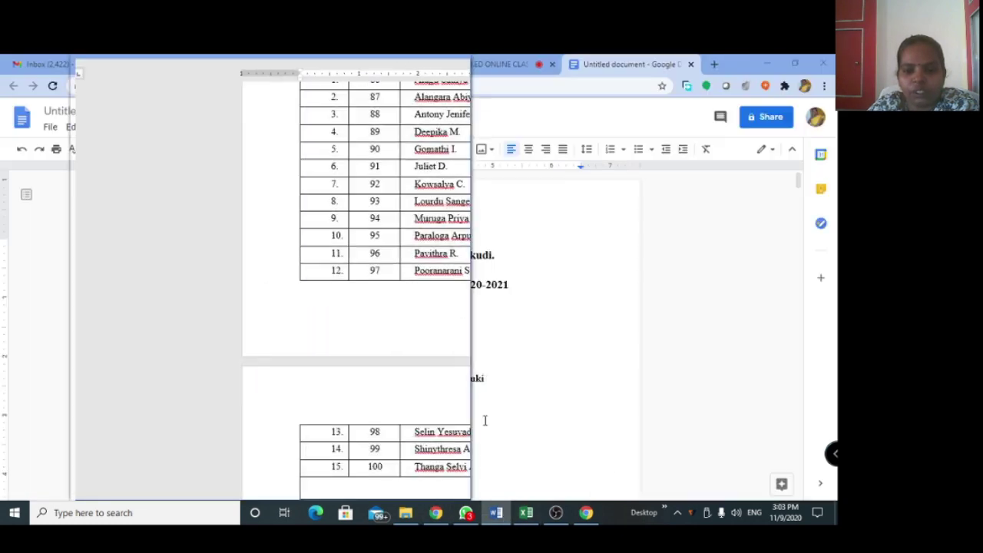
click(429, 64)
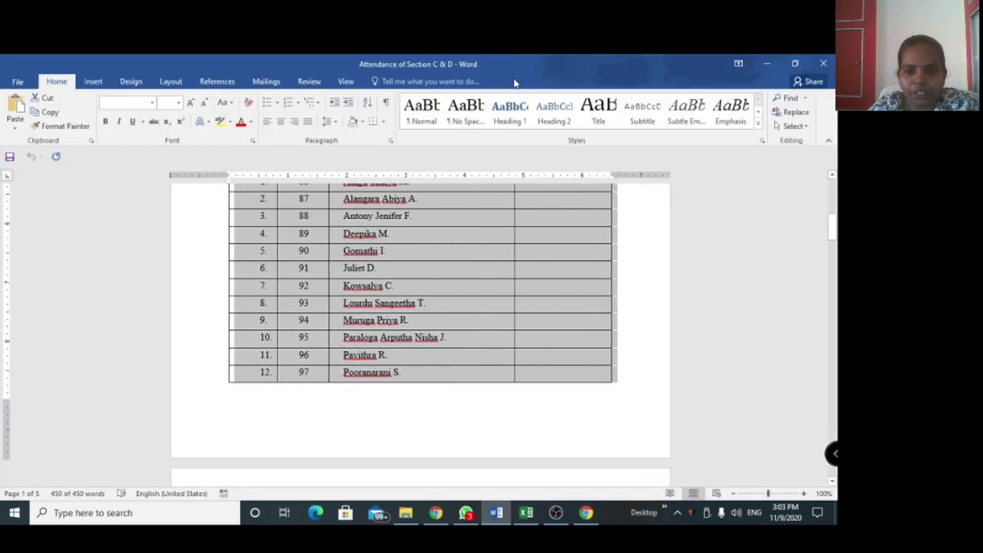
drag(836, 235, 834, 190)
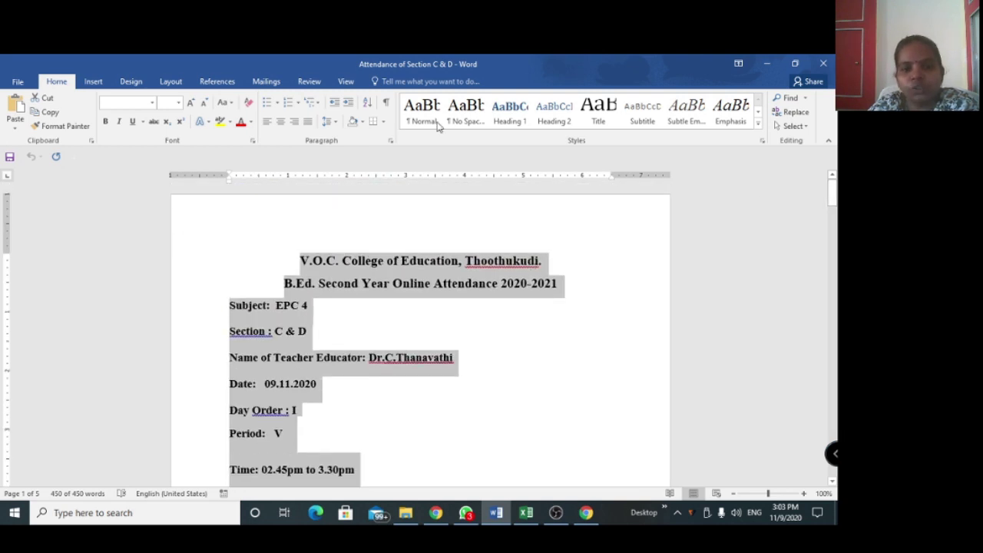
scroll(428, 386, down, 2)
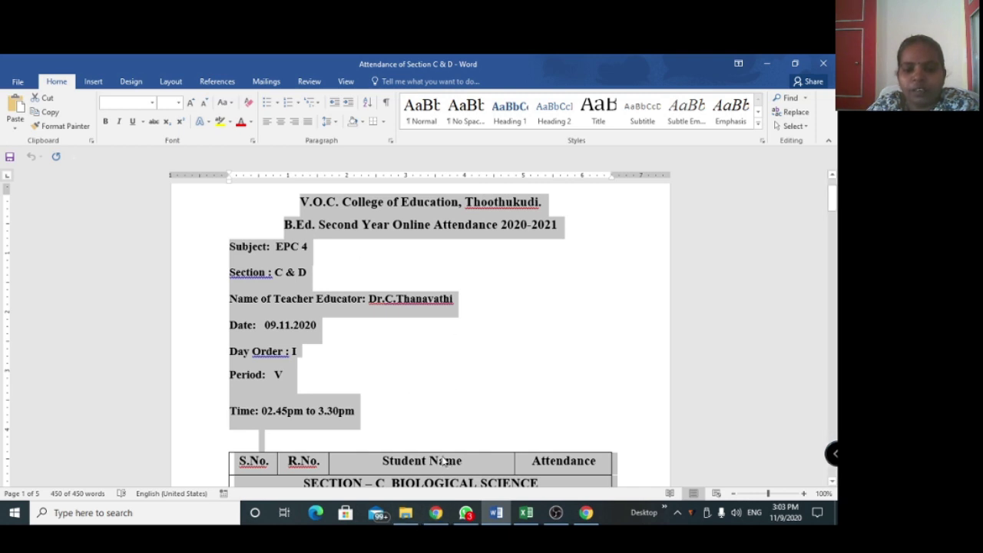
- Switch back to the browser and examine the heading details and the Section C student table in the online attendance document
click(436, 513)
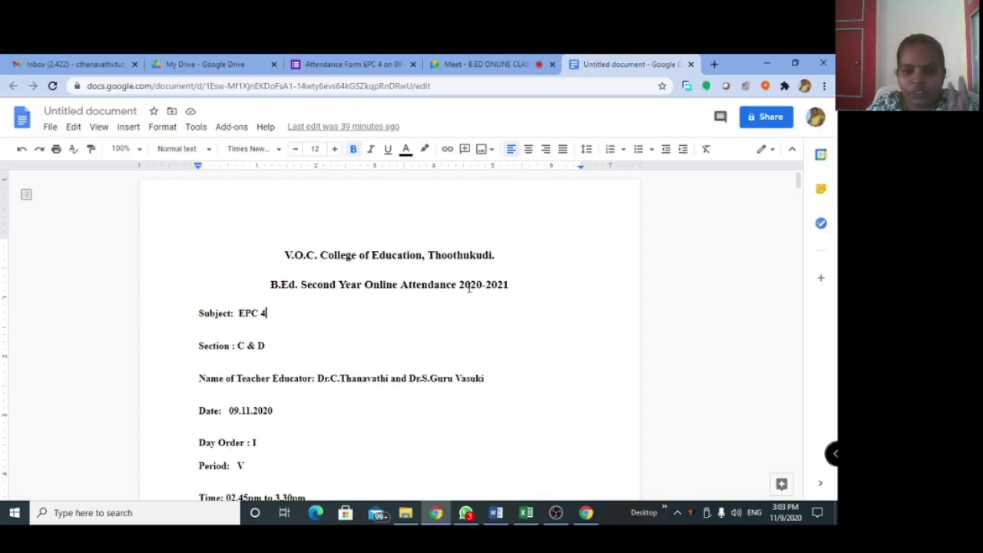
scroll(456, 293, down, 2)
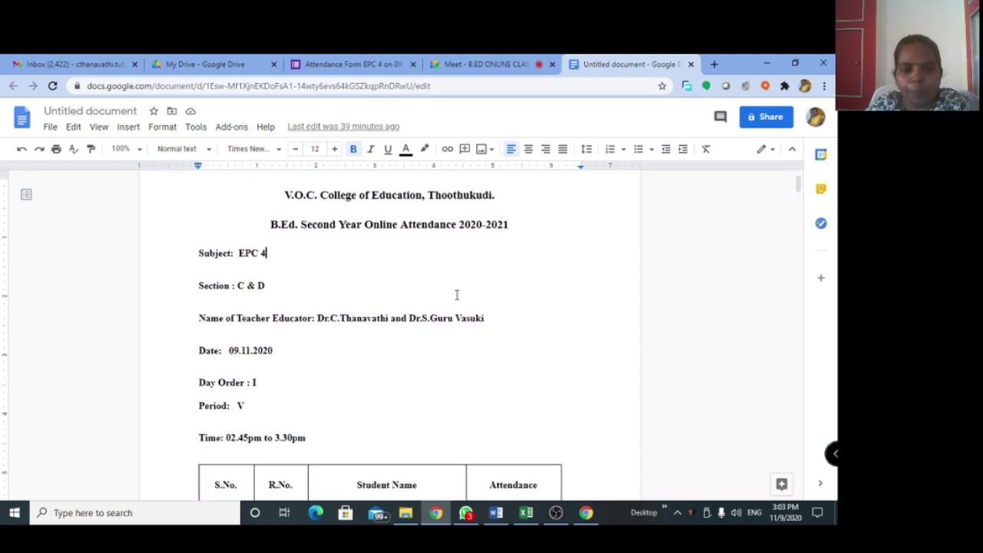
scroll(456, 295, down, 2)
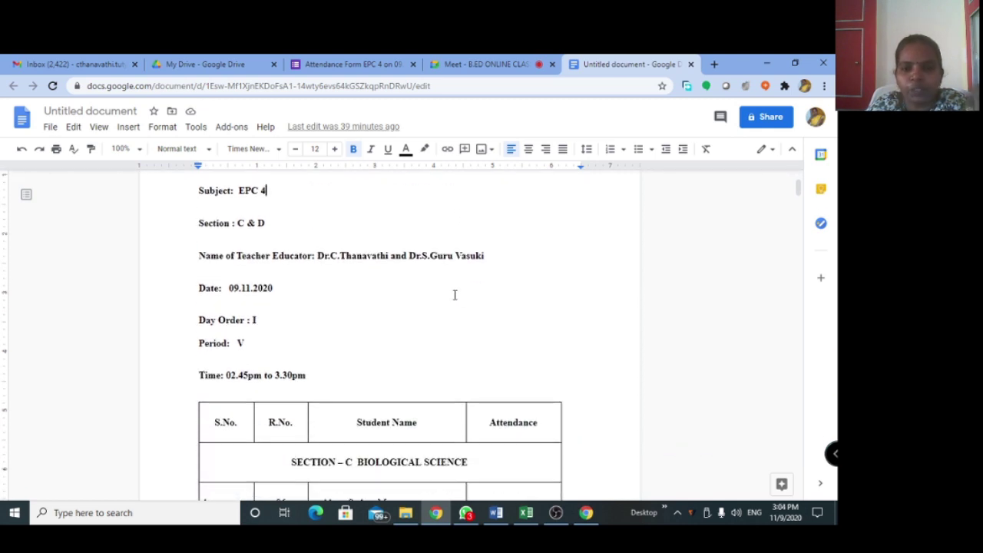
scroll(455, 295, up, 1)
scroll(455, 295, down, 1)
scroll(455, 295, up, 3)
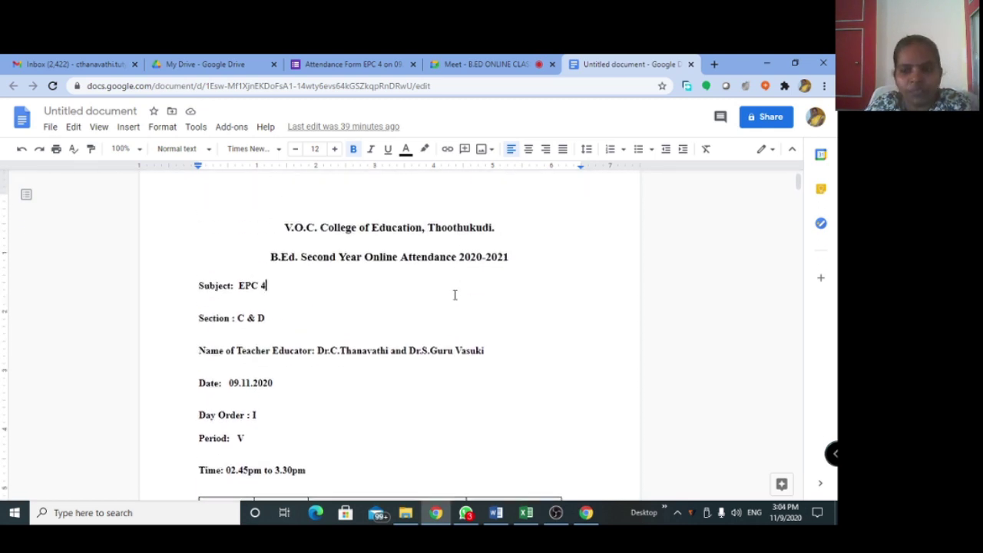
scroll(597, 246, down, 4)
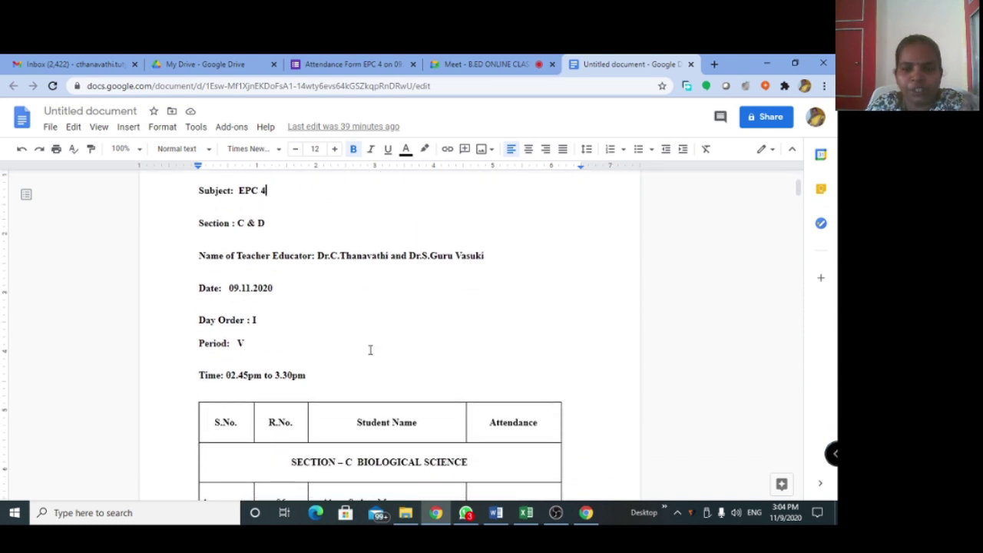
scroll(369, 349, up, 1)
scroll(370, 349, up, 2)
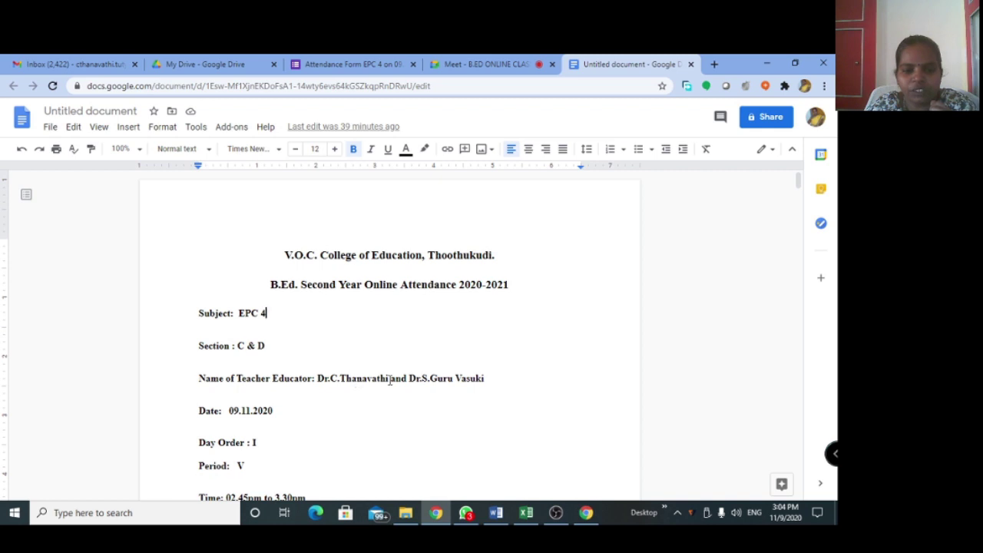
scroll(283, 345, down, 3)
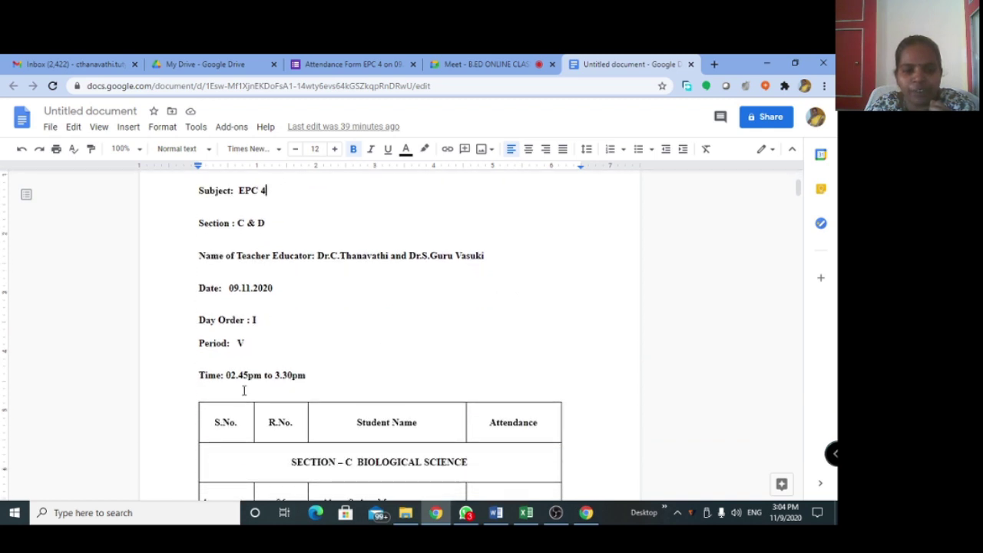
scroll(349, 365, down, 4)
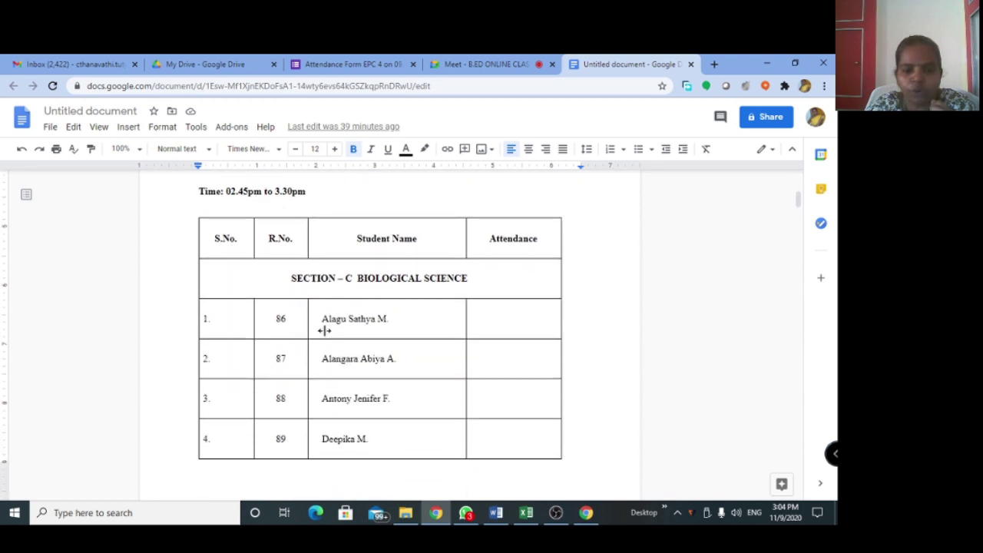
scroll(389, 361, down, 3)
scroll(497, 259, down, 2)
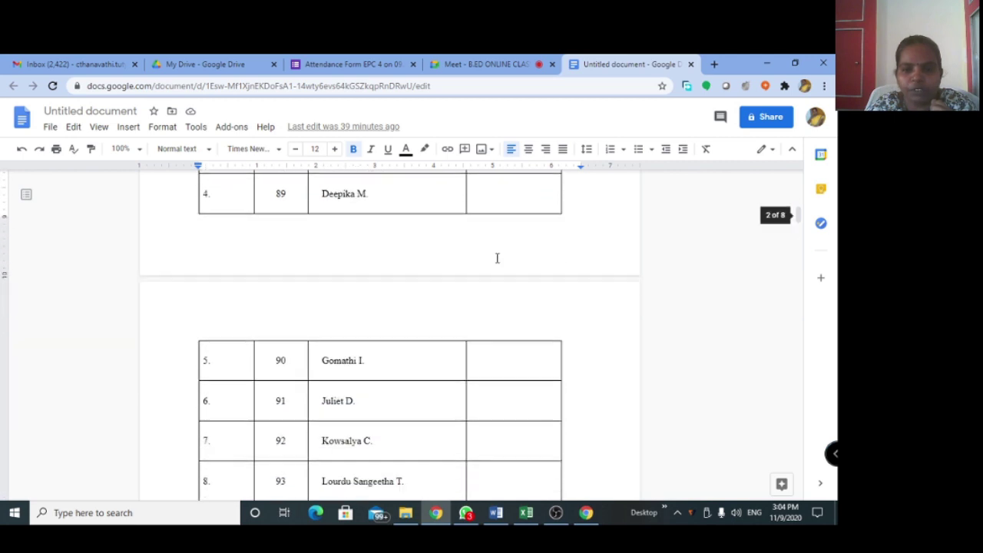
scroll(496, 259, up, 1)
scroll(498, 256, down, 2)
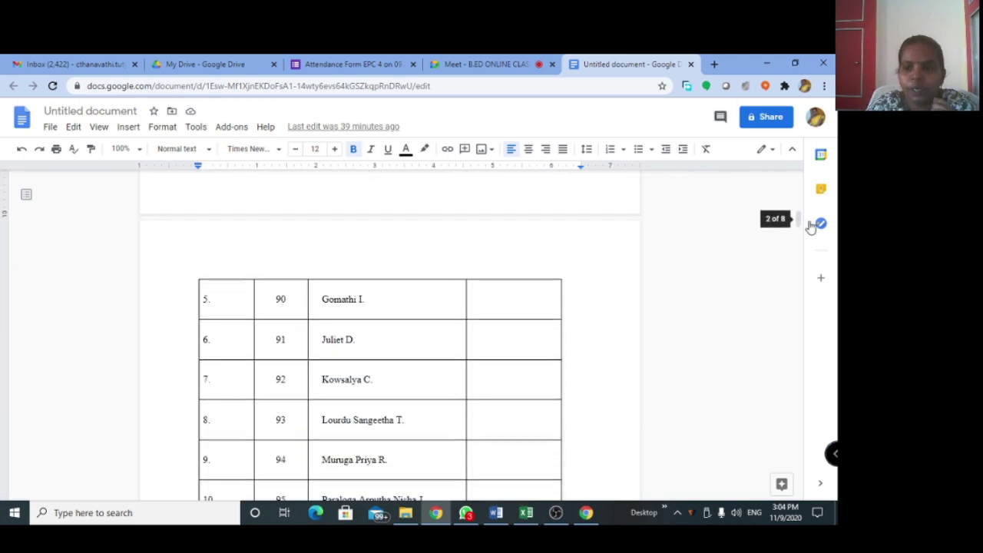
scroll(799, 223, up, 3)
scroll(498, 237, up, 3)
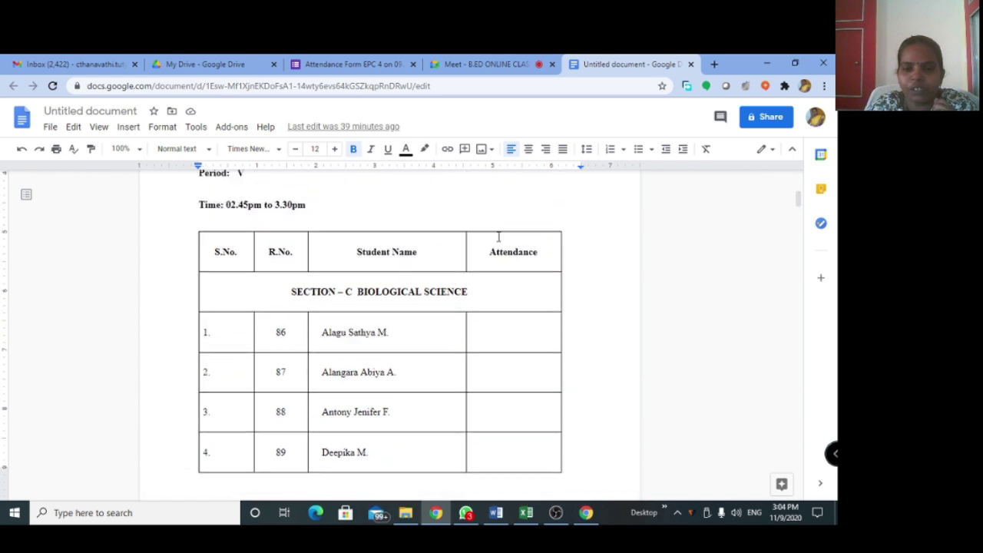
click(480, 64)
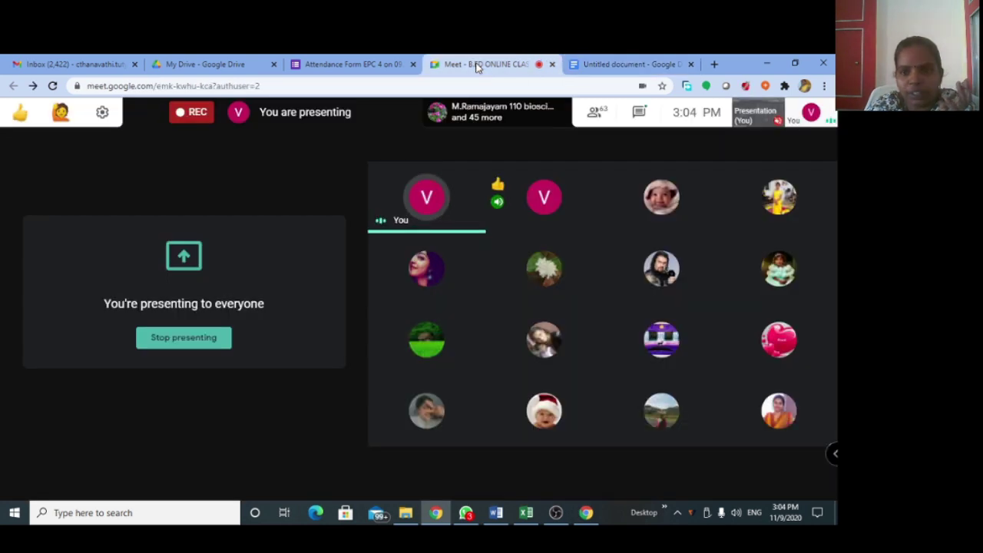
click(607, 64)
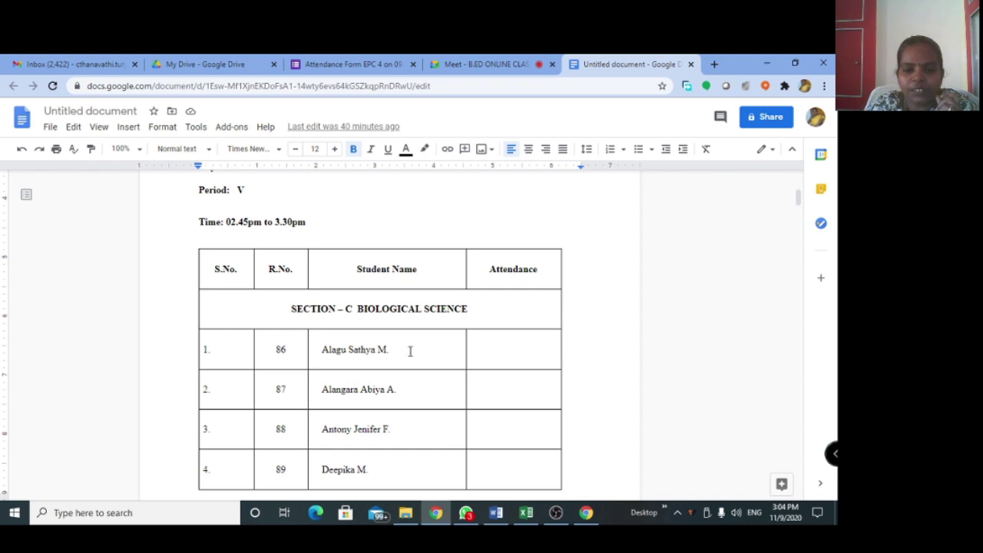
- Enter "Present" in the Attendance column for the first student, roll number 86
scroll(410, 398, down, 2)
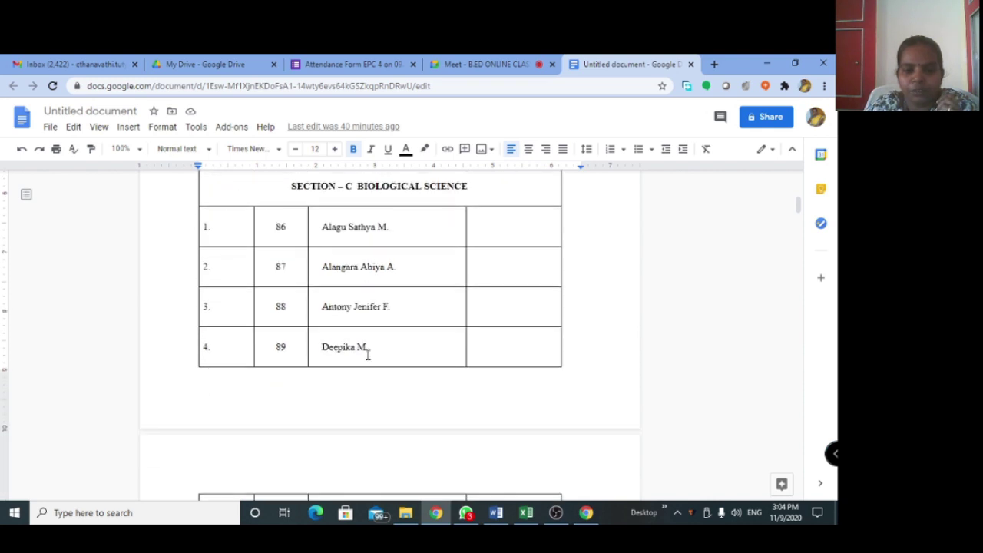
right_click(440, 227)
click(425, 225)
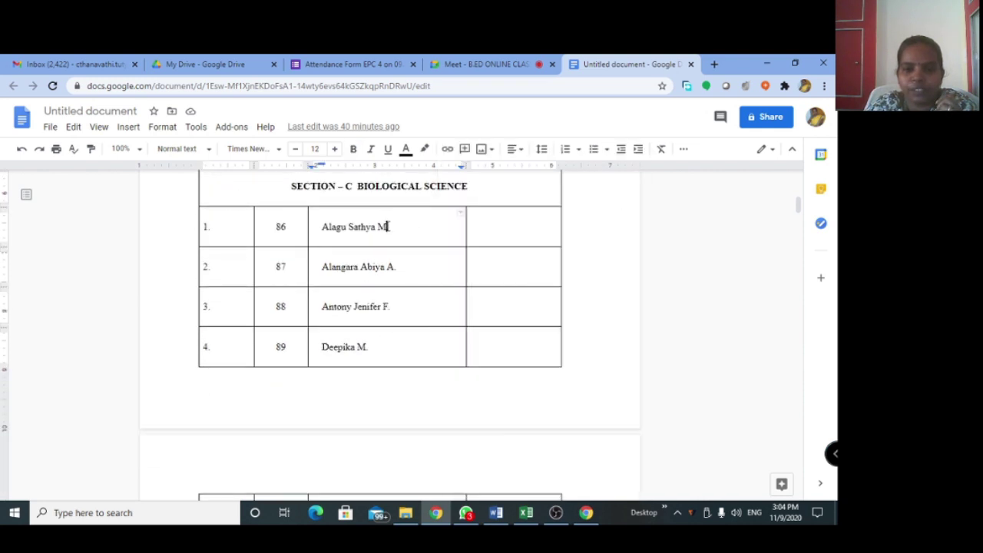
click(510, 229)
text(Presen)
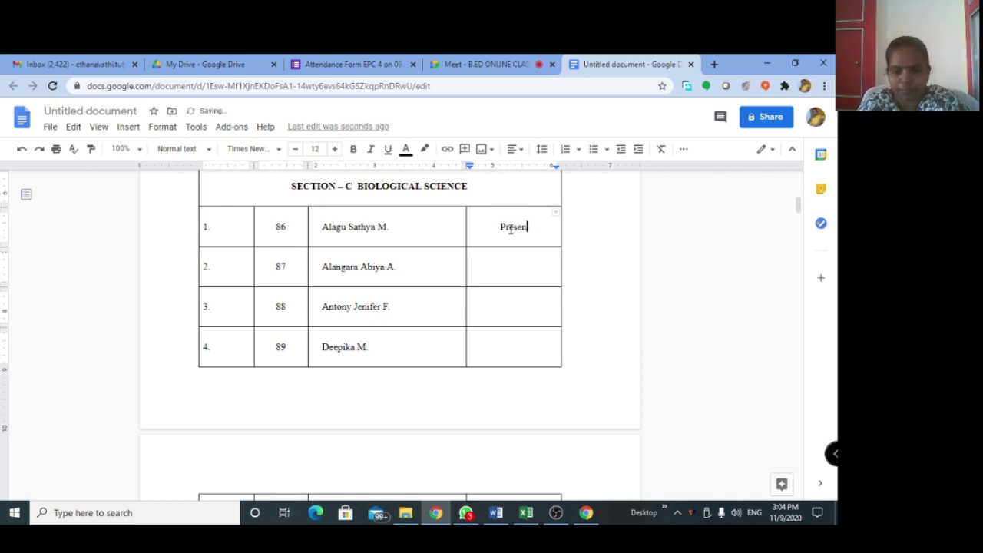
text(t)
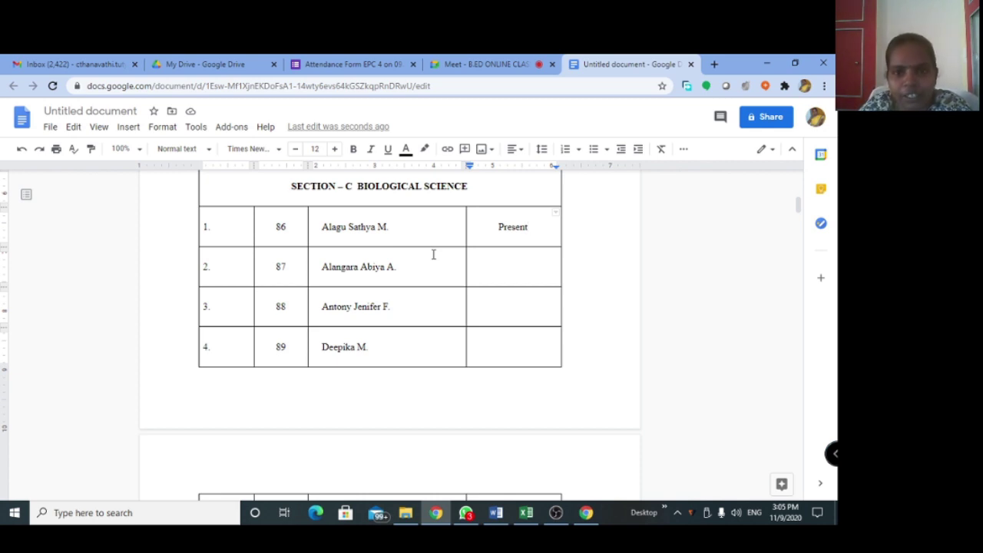
- Delete the attendance entry from the first student's row
key(BackSpace)
key(BackSpace)
key(BackSpace)
key(BackSpace)
key(BackSpace)
key(BackSpace)
key(BackSpace)
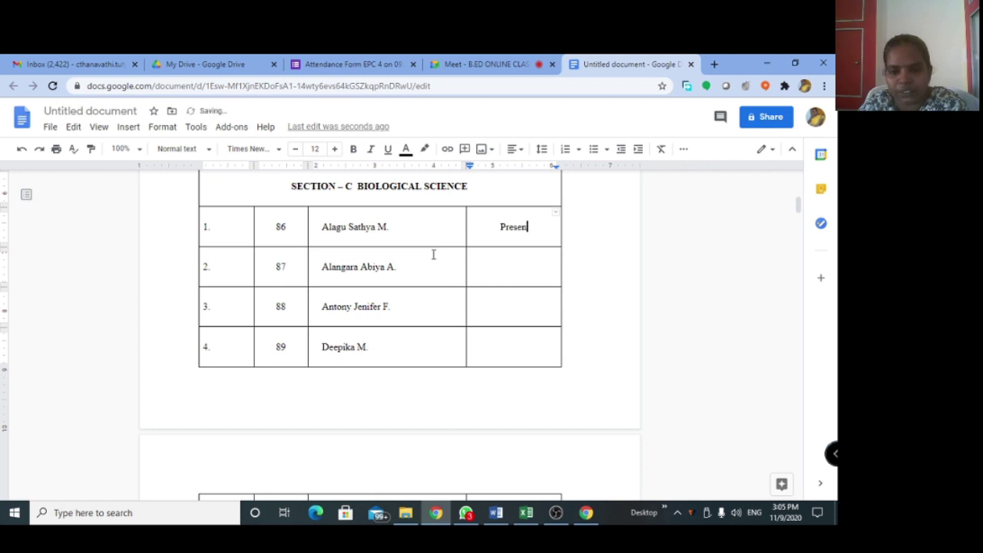
click(480, 65)
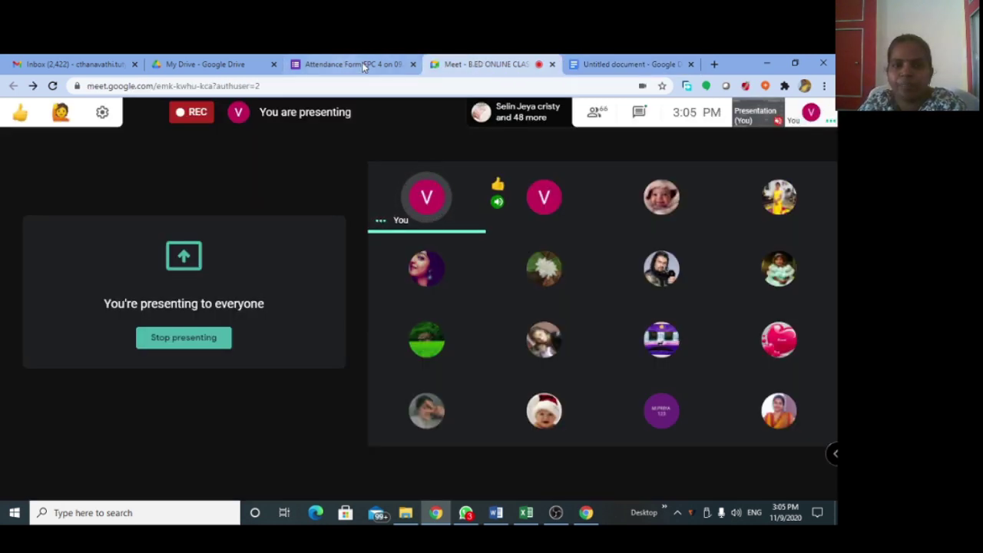
click(614, 65)
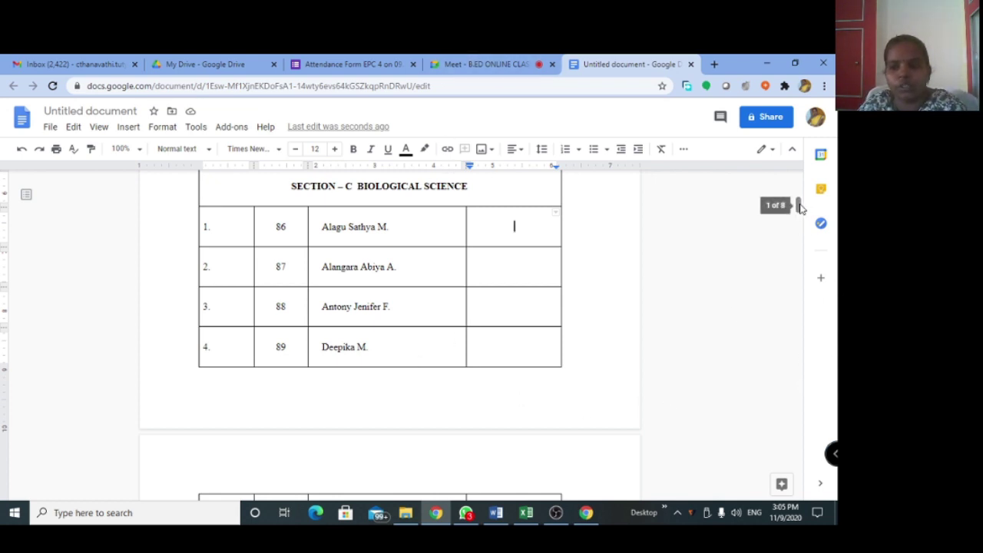
drag(797, 204, 802, 198)
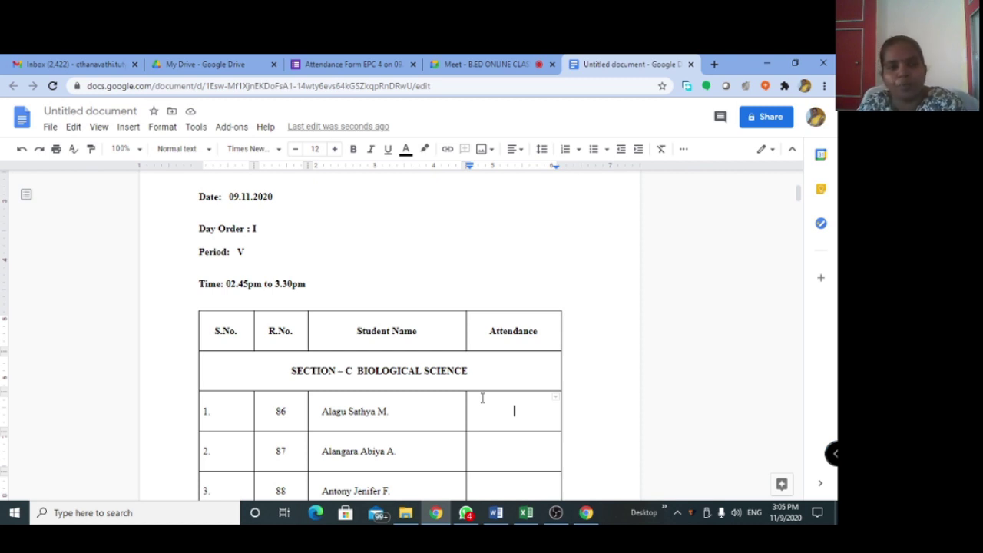
- Rename the document as "Attendance on 09.11.2020"
click(84, 111)
text(V)
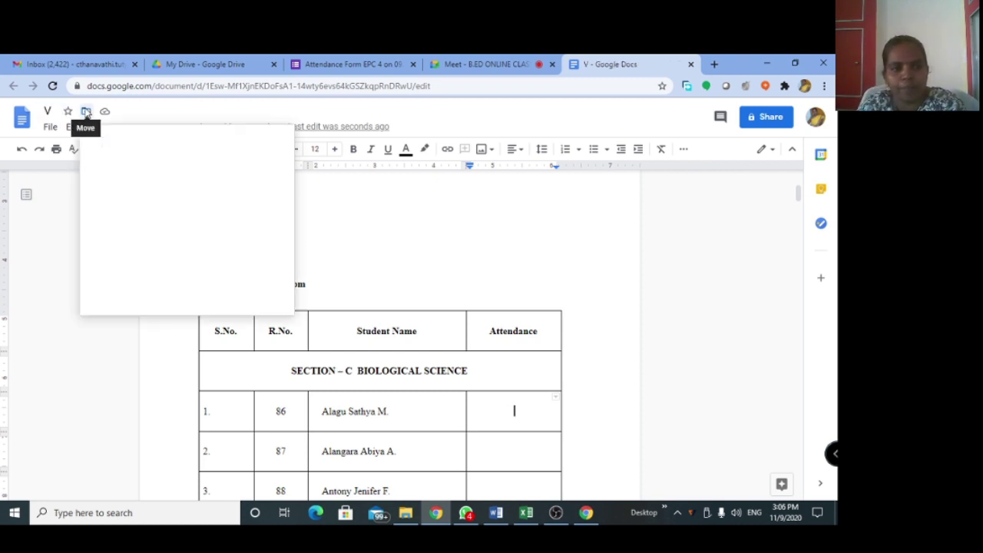
click(48, 111)
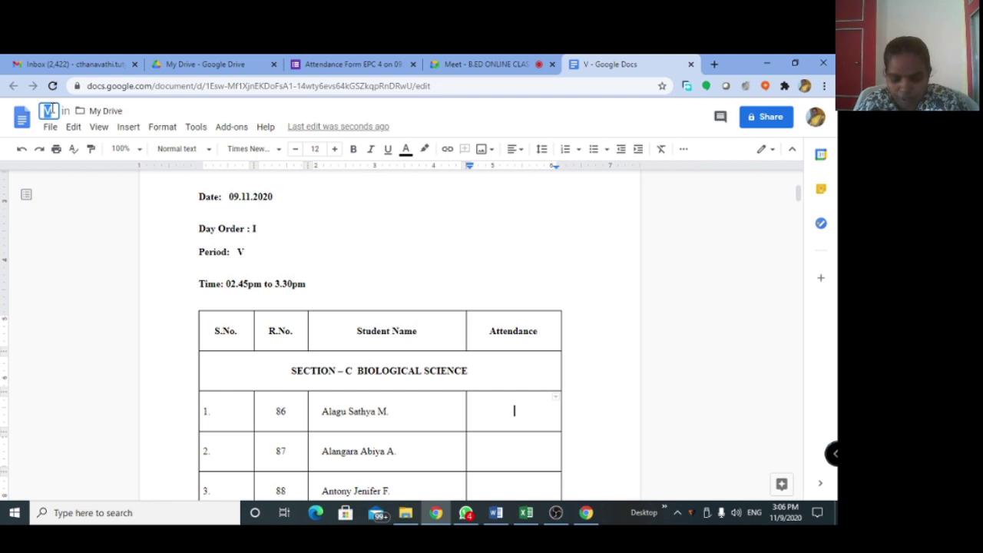
text(Atten)
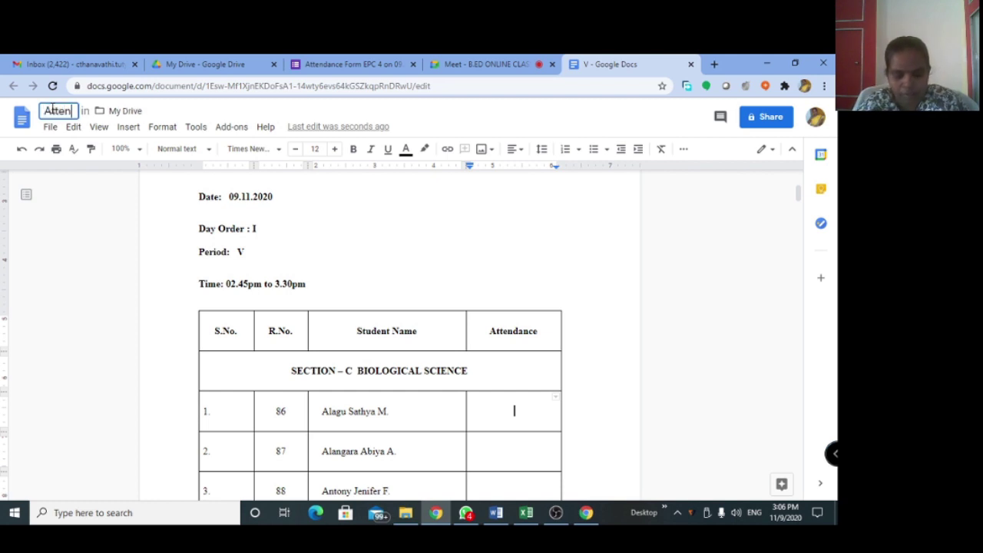
text(dance )
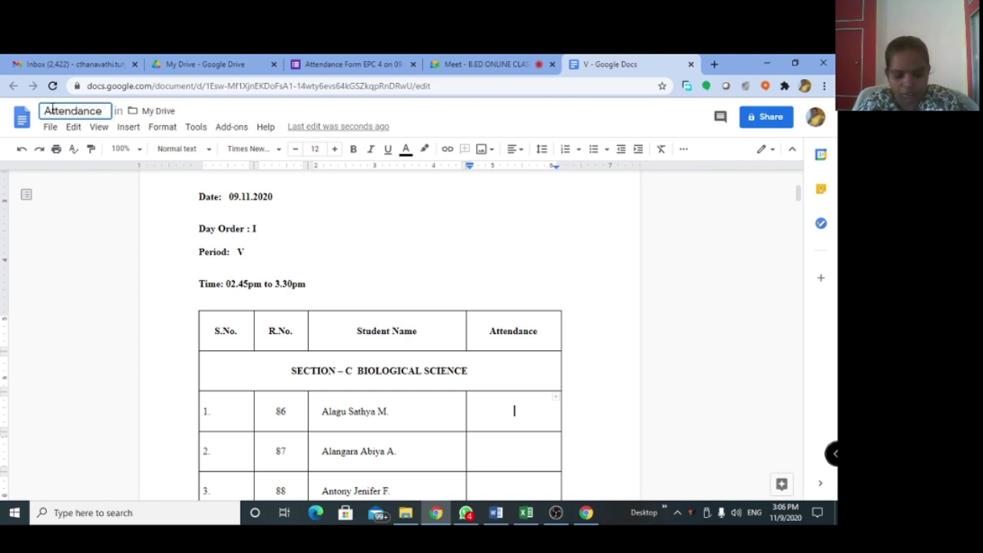
text(fo)
key(BackSpace)
key(BackSpace)
key(BackSpace)
text(on)
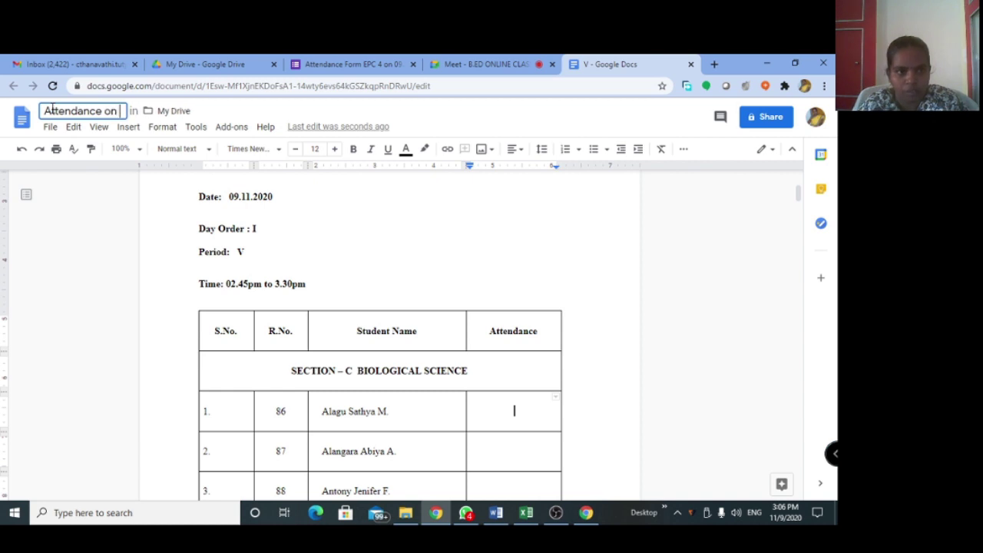
text( 09.1)
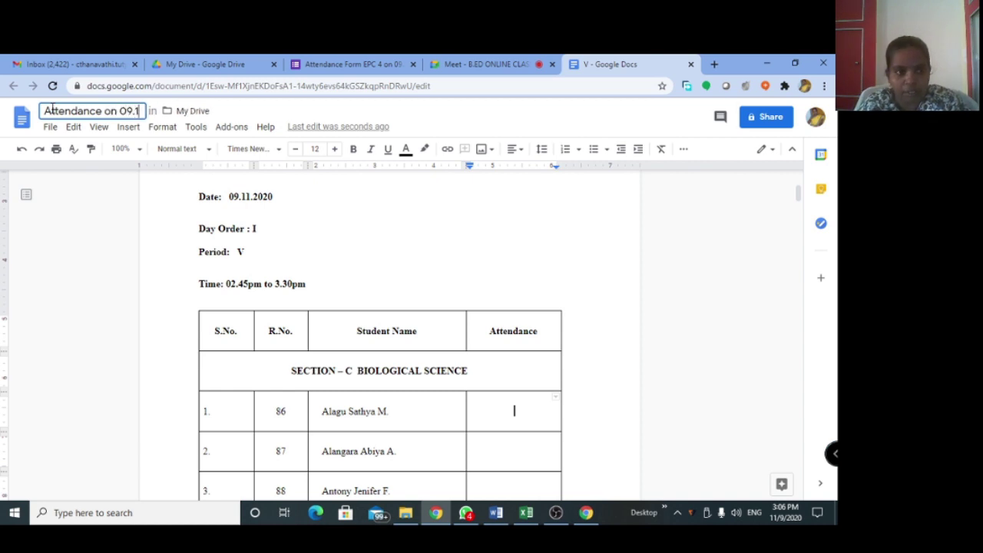
text(1.2020)
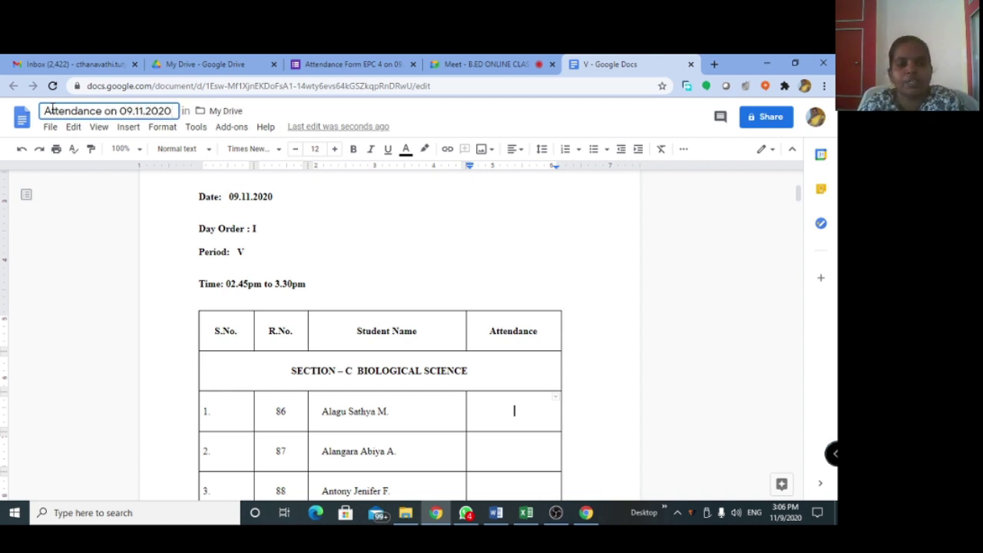
key(Return)
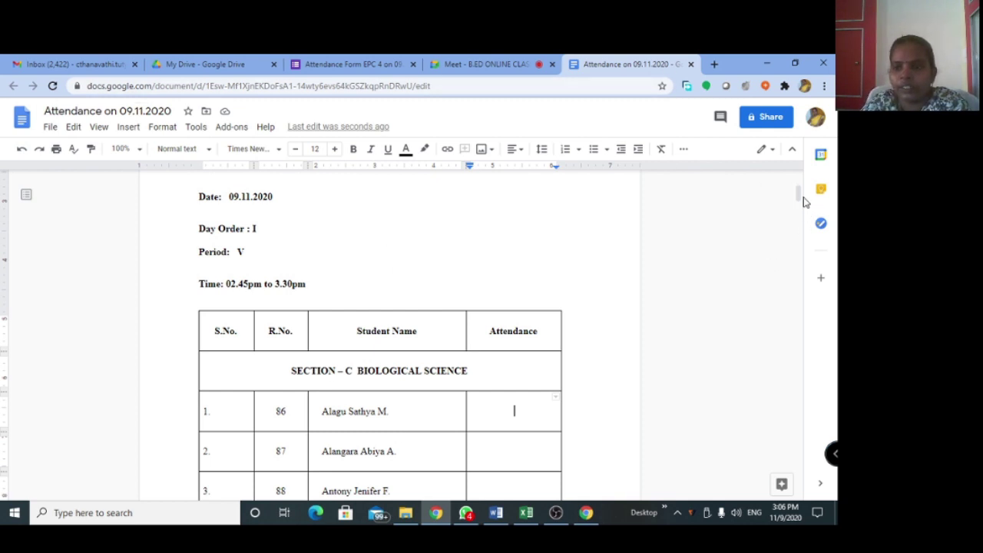
drag(799, 193, 799, 175)
scroll(368, 309, down, 2)
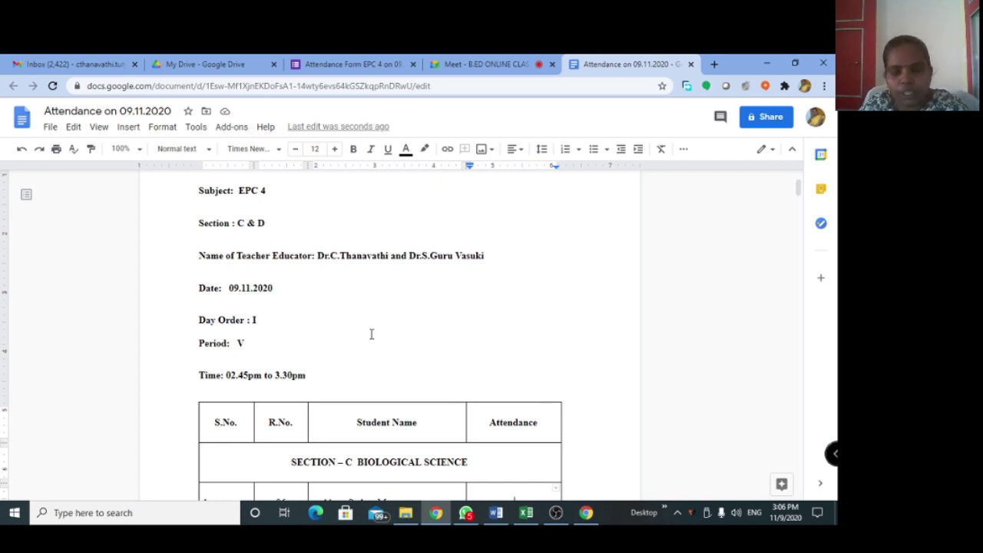
scroll(371, 338, down, 6)
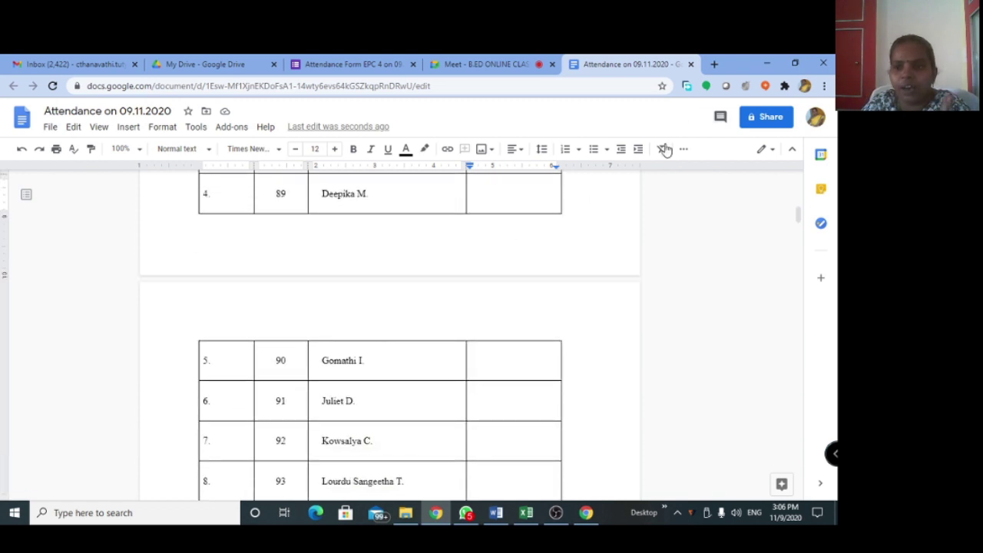
- Examine the heading details and the empty Attendance cells of the first Section C students
scroll(514, 317, up, 1)
scroll(514, 318, up, 3)
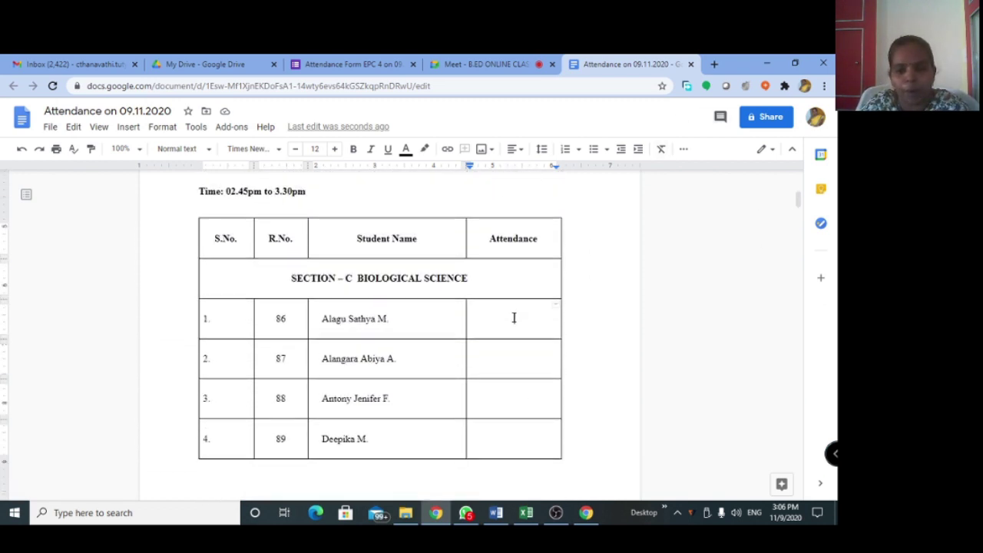
click(514, 318)
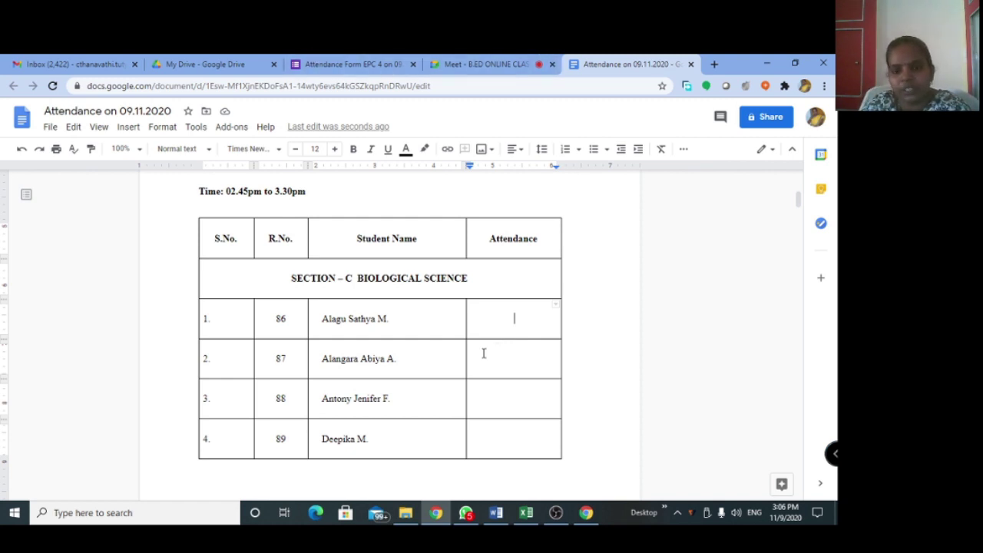
drag(797, 198, 800, 179)
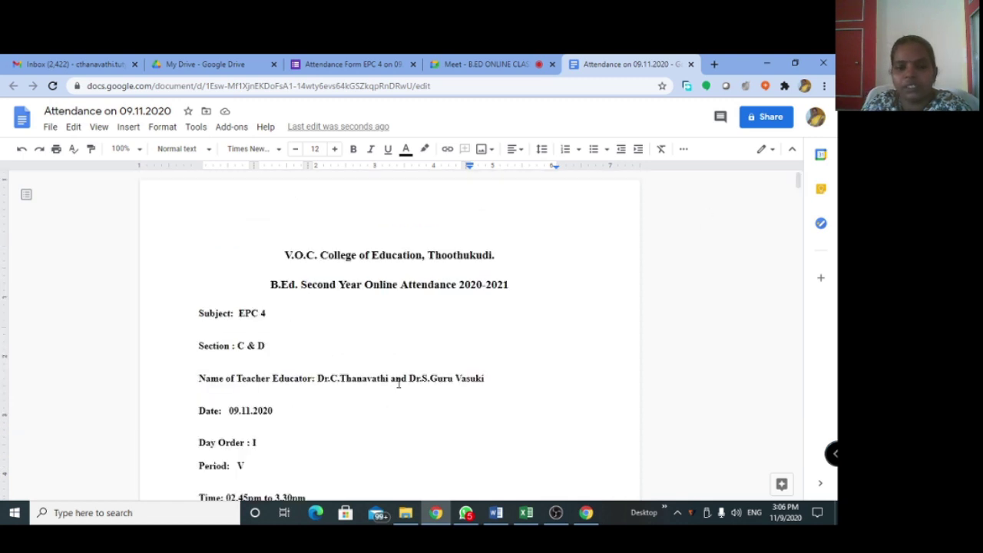
scroll(399, 382, down, 6)
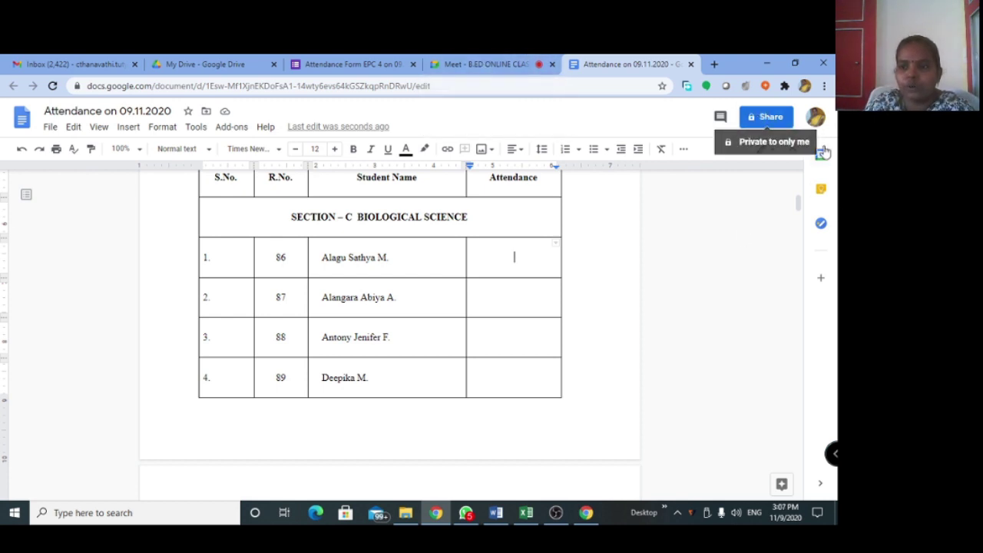
- Set the document's link sharing to anyone with the link and give link holders the Editor role
click(770, 117)
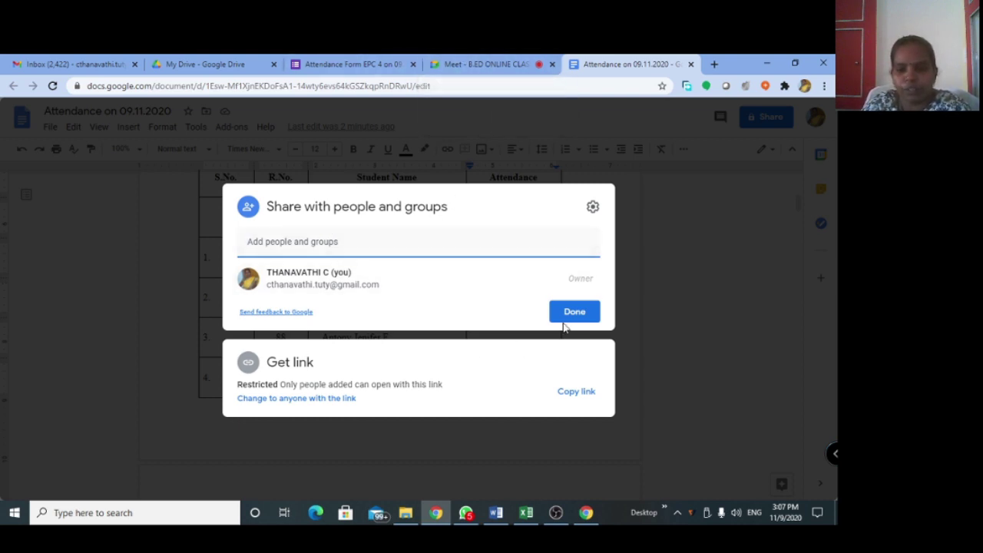
click(294, 398)
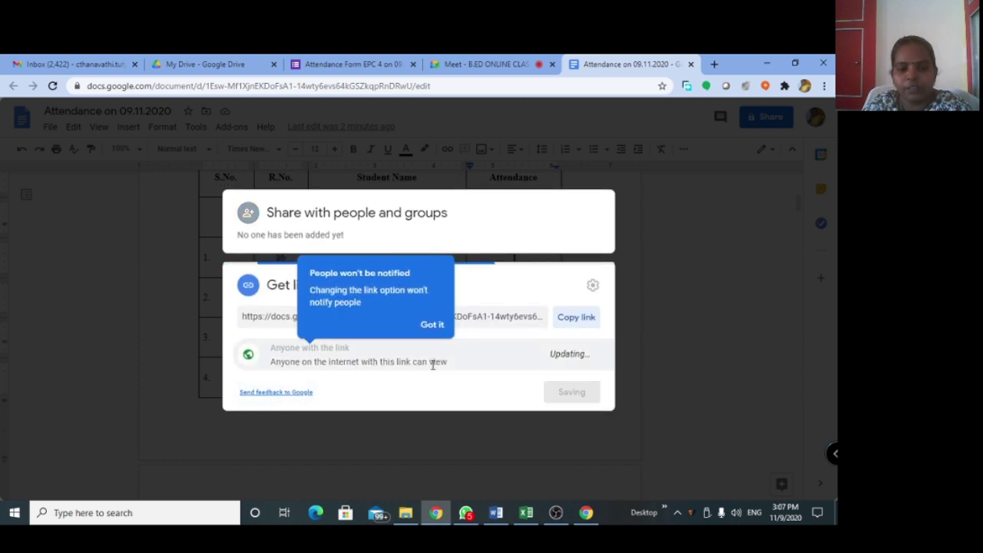
click(440, 326)
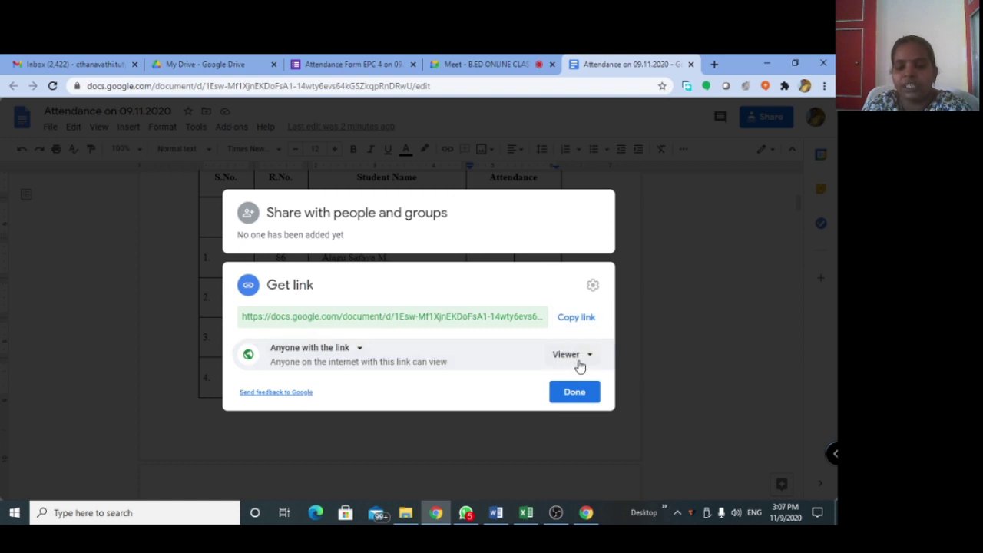
click(590, 359)
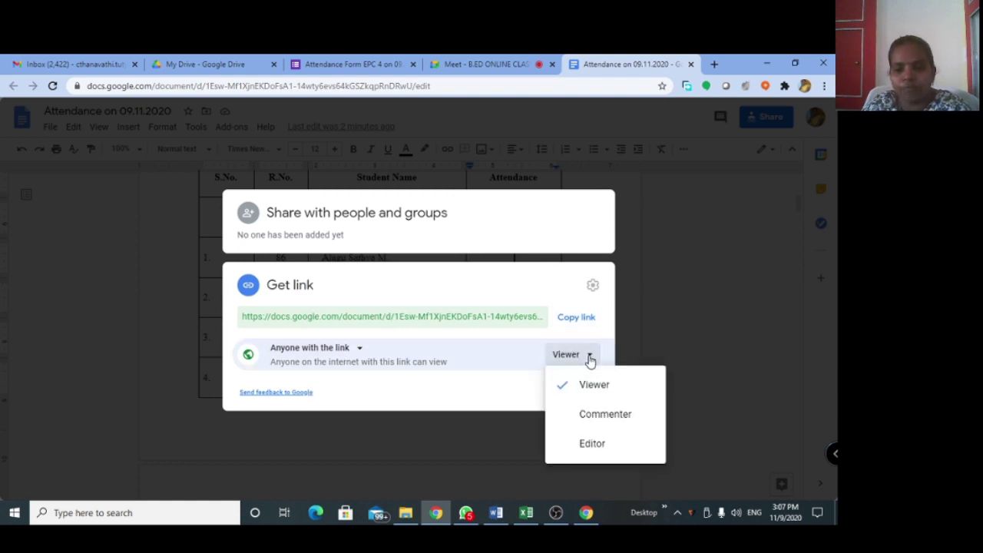
click(585, 447)
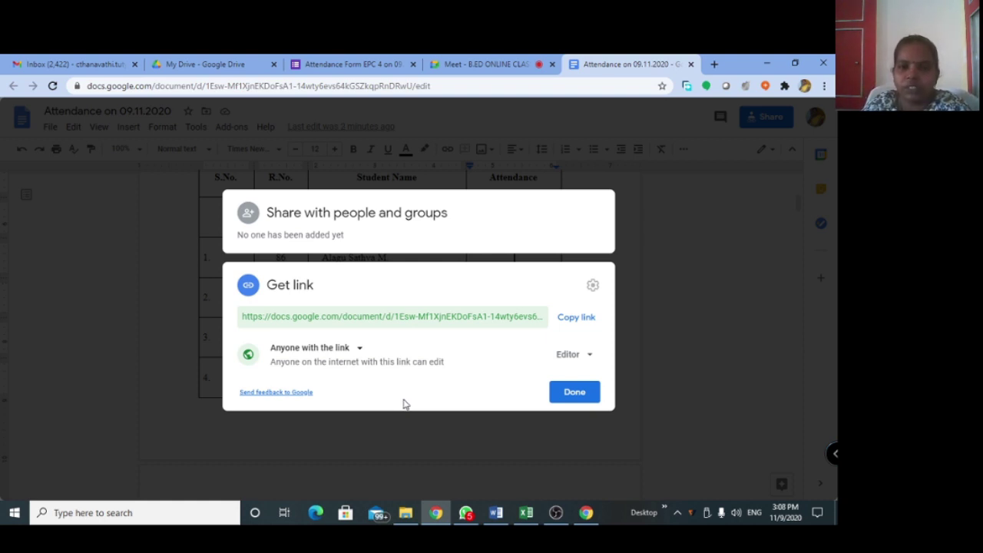
click(573, 393)
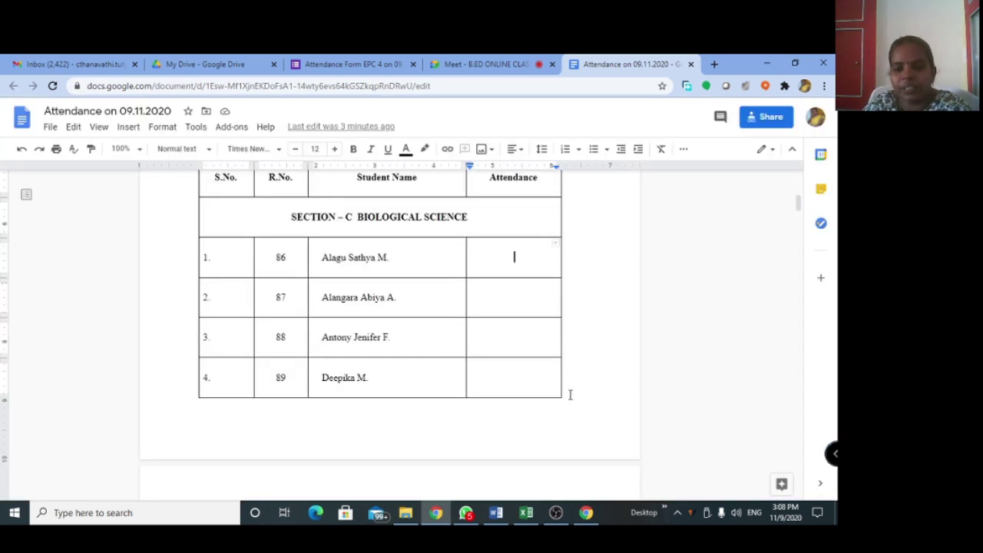
- Copy the document's sharing link and send it to everyone in the Google Meet class chat
click(752, 118)
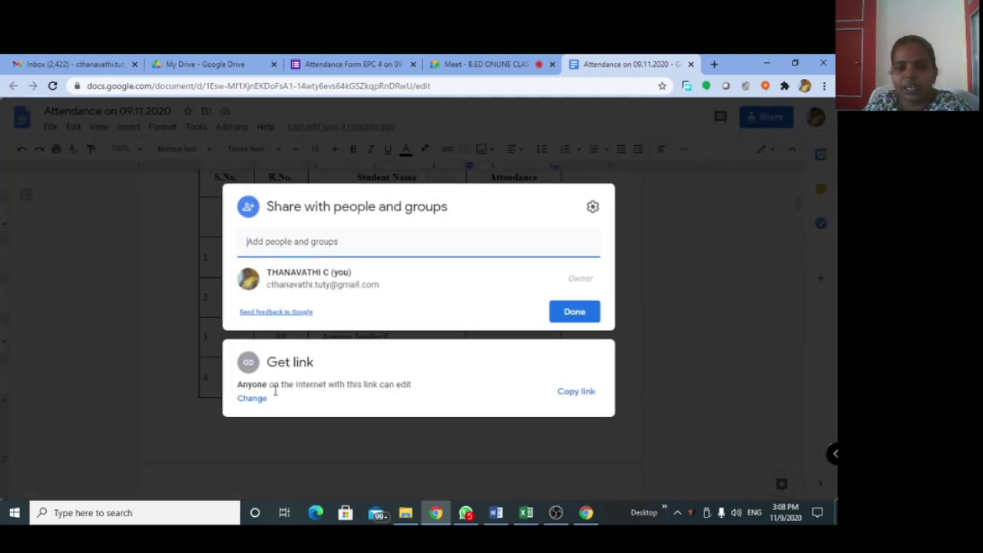
click(575, 399)
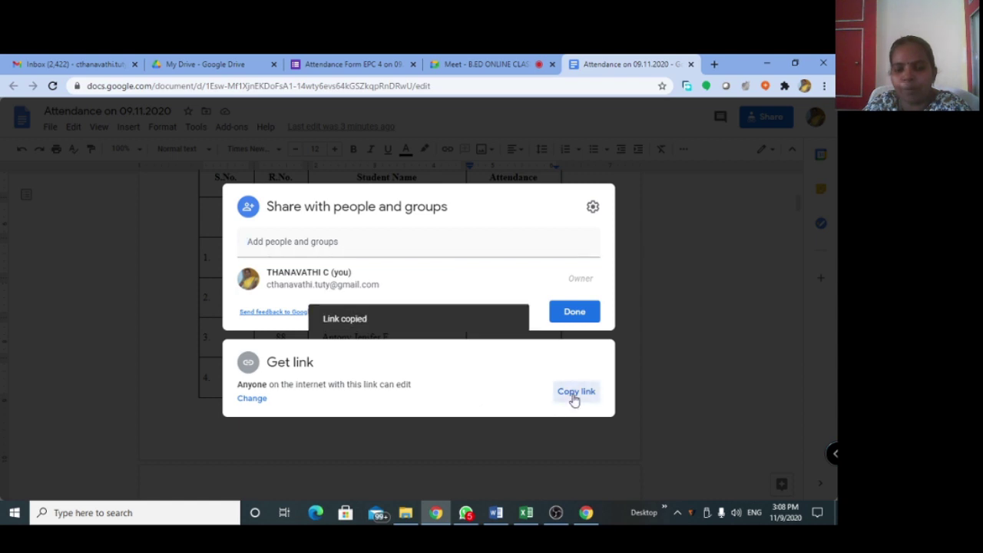
click(460, 60)
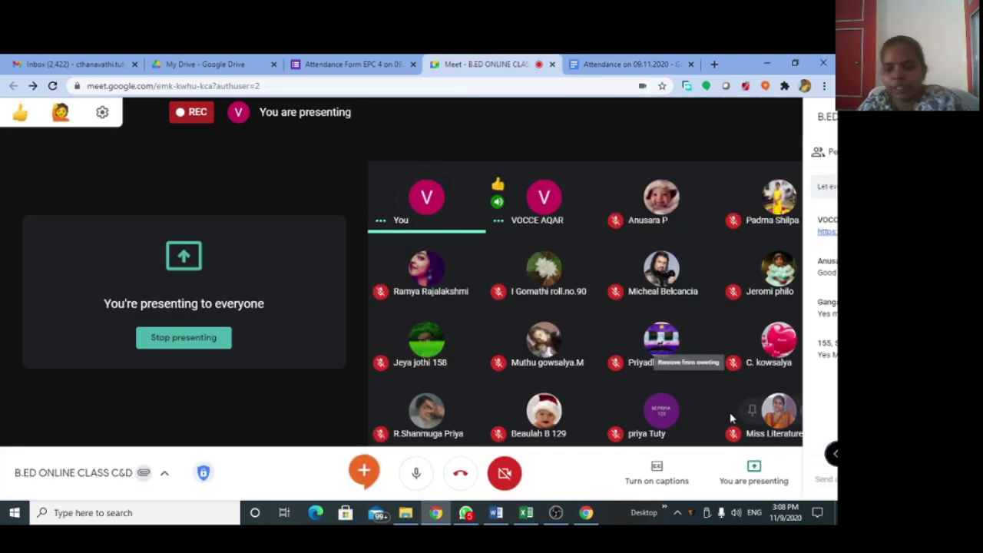
key(ctrl+v)
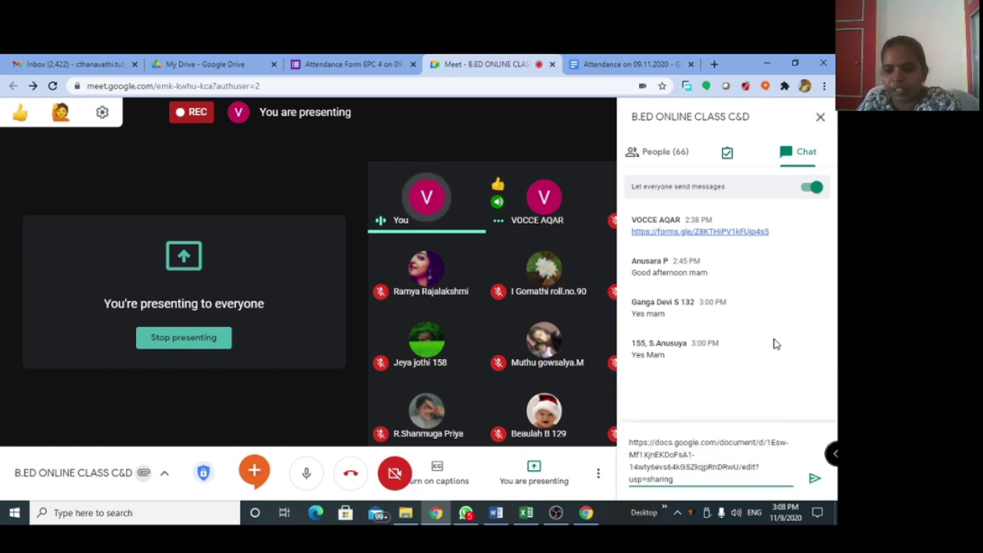
key(Return)
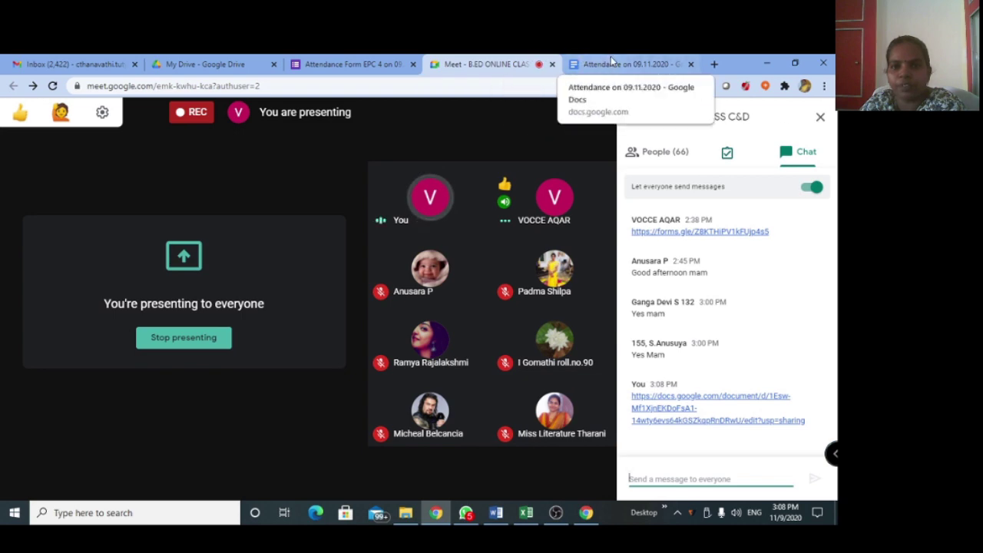
- Switch to the Excel workbook of student email addresses and copy the Section C and D addresses in B82:B163
click(612, 62)
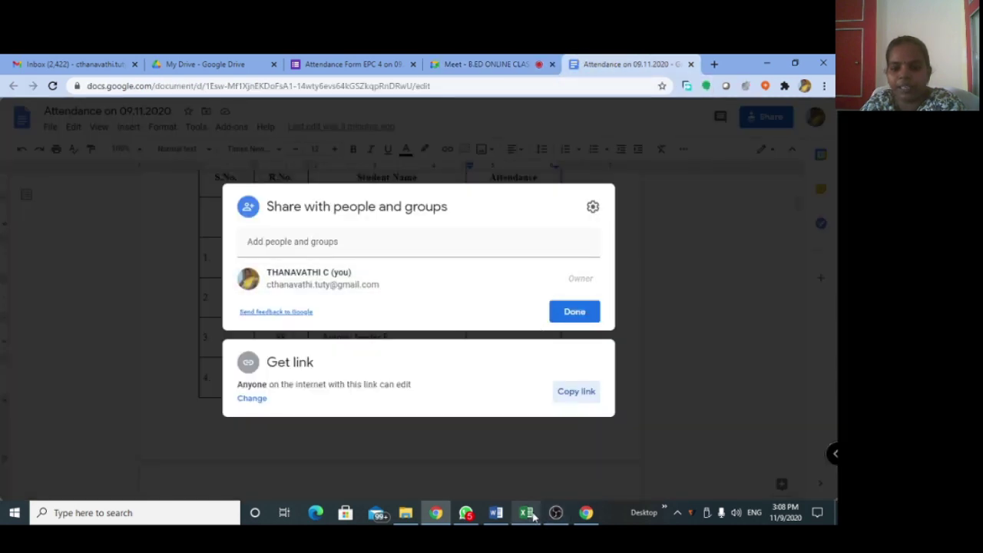
click(527, 512)
scroll(123, 259, up, 3)
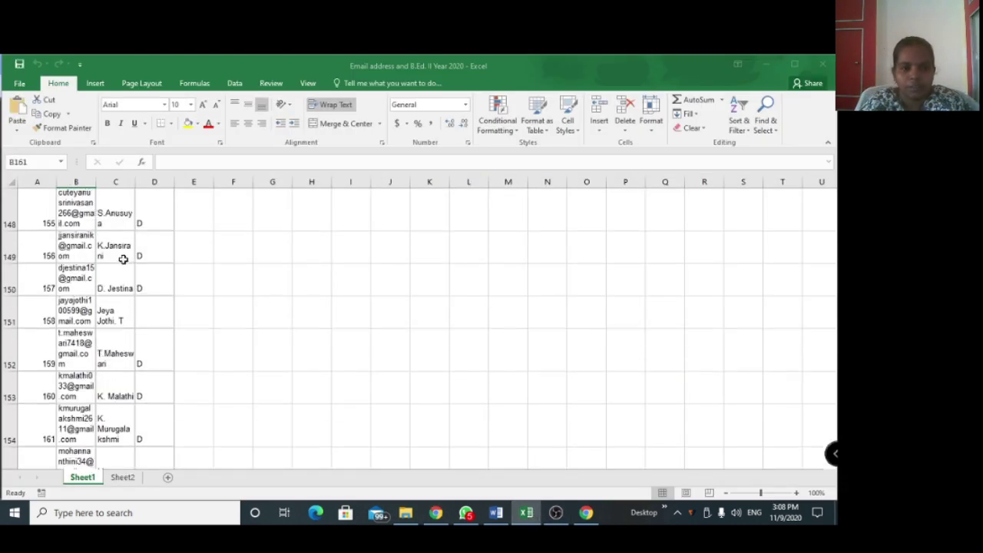
scroll(123, 259, up, 1)
key(Up)
key(Up)
key(Up)
key(Up)
key(Up)
key(Up)
key(Up)
key(Up)
key(Up)
key(Up)
key(Up)
key(Up)
key(Up)
key(Up)
key(Up)
key(Up)
key(Up)
key(Up)
key(Up)
key(Up)
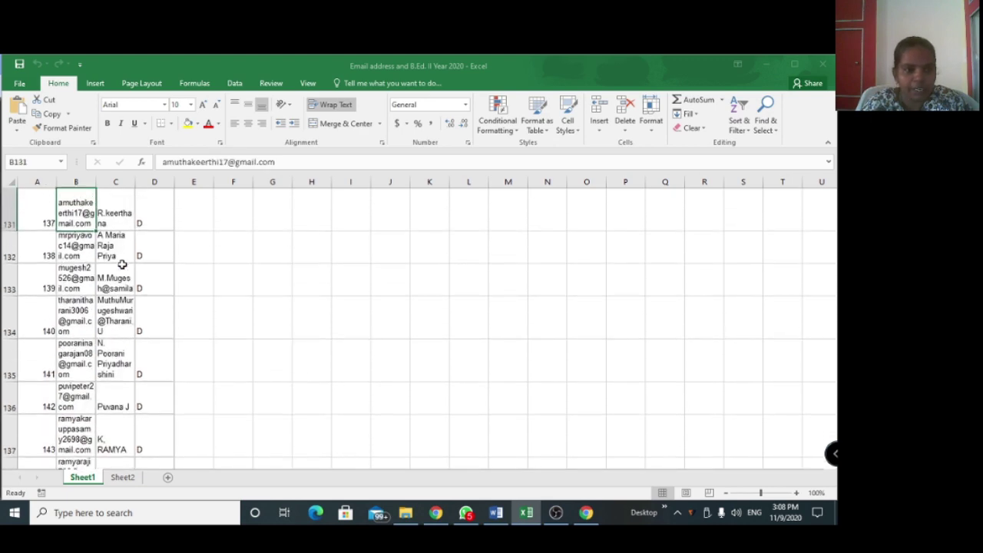
key(Up)
key(Up)
key(Up)
key(Up)
key(Up)
key(Up)
key(Up)
key(Up)
key(Up)
key(Up)
key(Up)
key(Up)
key(Up)
key(Up)
key(Up)
key(Up)
key(Up)
key(Up)
key(Up)
key(Up)
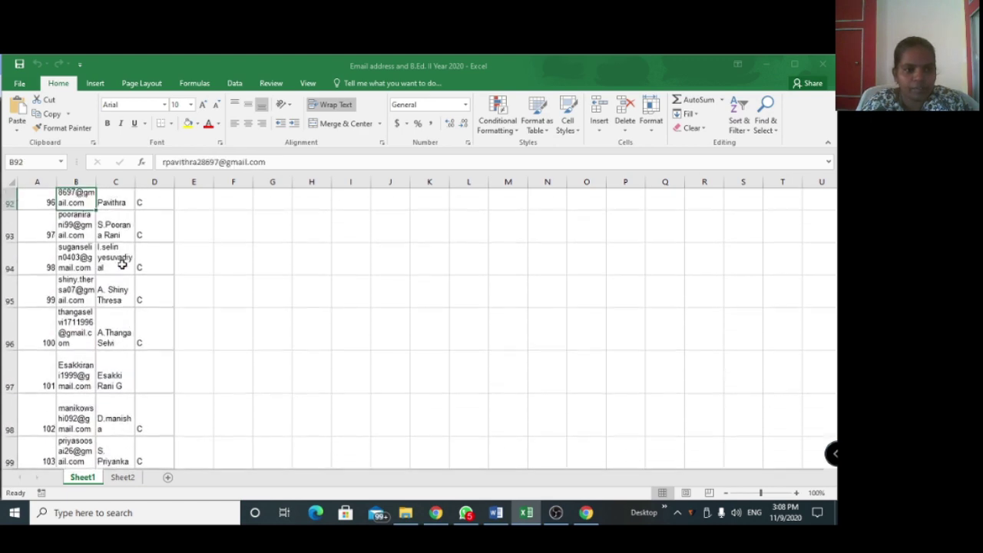
key(Up)
key(Up)
key(Up)
key(Up)
key(Up)
key(Up)
key(Up)
key(Up)
key(Up)
key(Up)
key(Up)
key(Up)
key(Up)
key(Up)
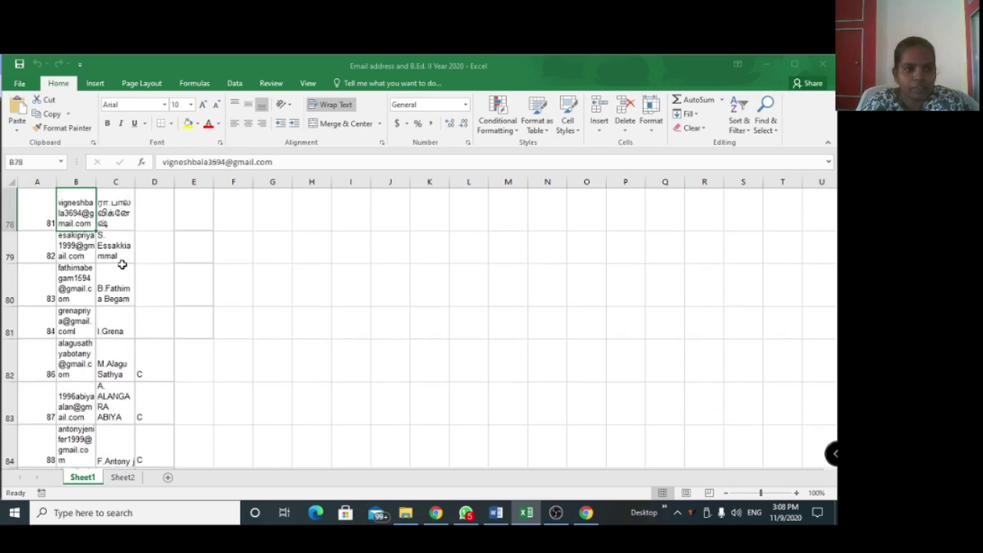
click(113, 365)
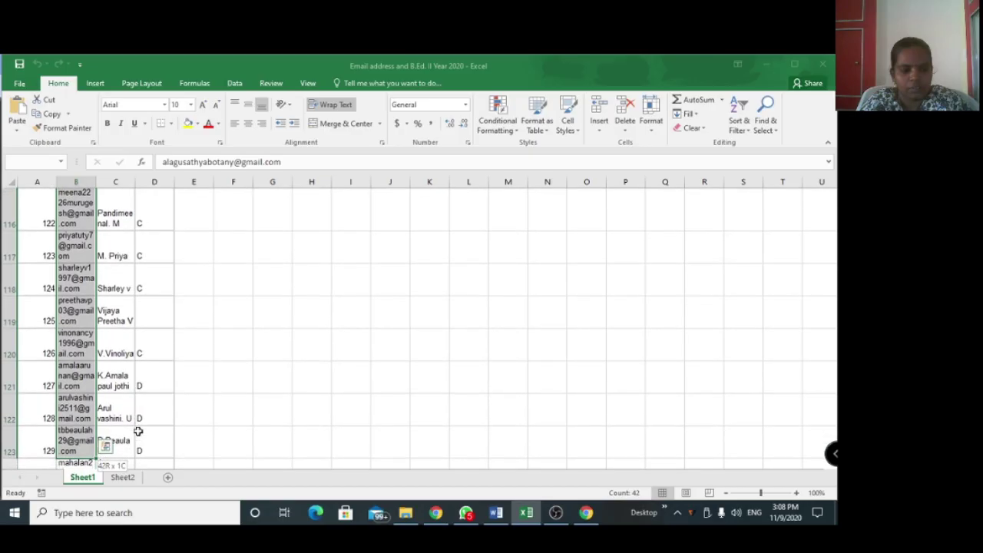
drag(136, 430, 138, 431)
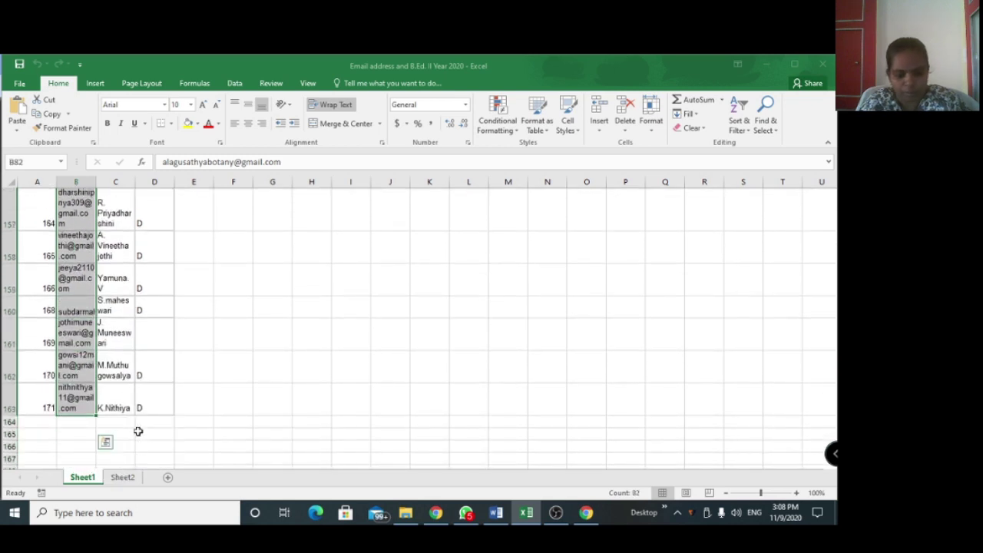
key(ctrl+c)
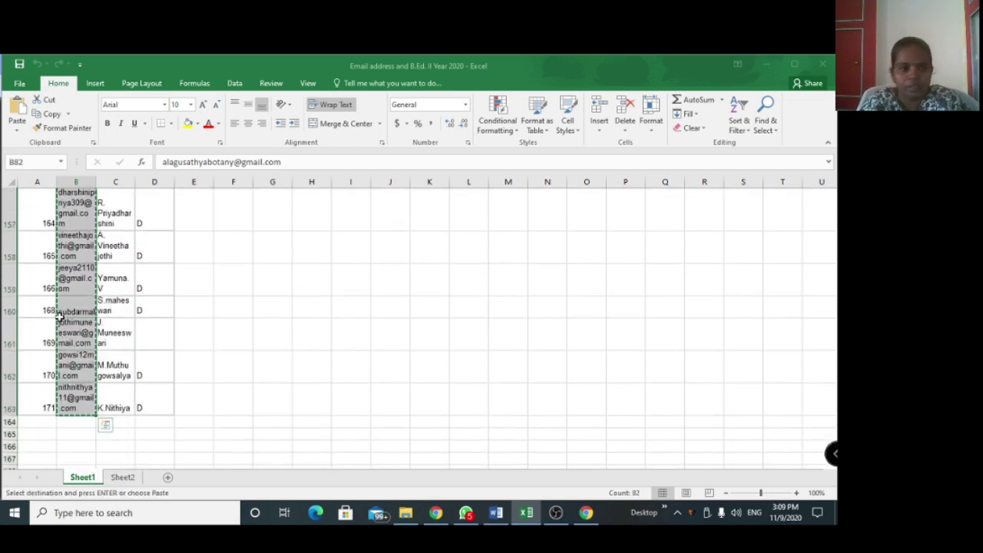
key(ctrl+Down)
key(Down)
key(shift+F10)
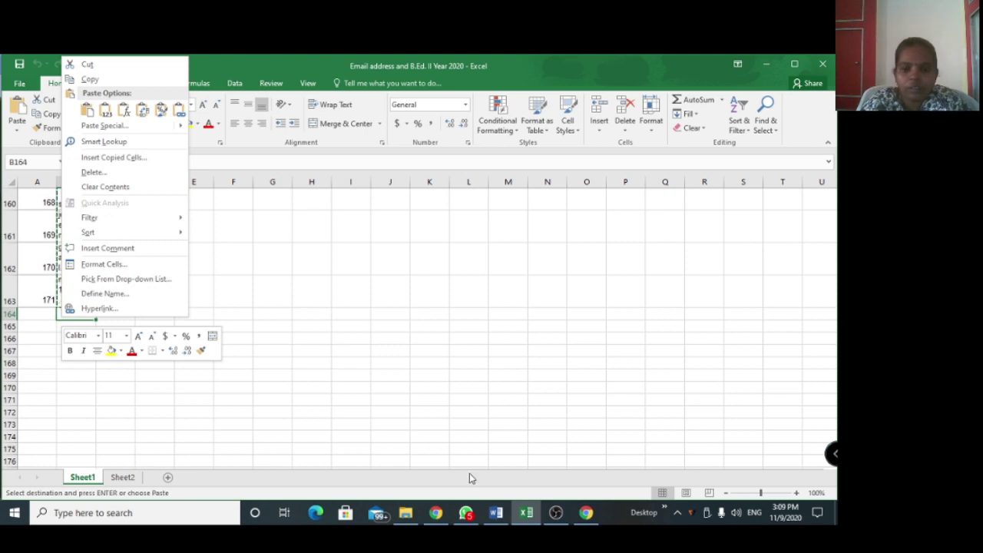
- Switch back to the browser and add the copied student email addresses to the people the attendance document is shared with
click(436, 513)
click(356, 241)
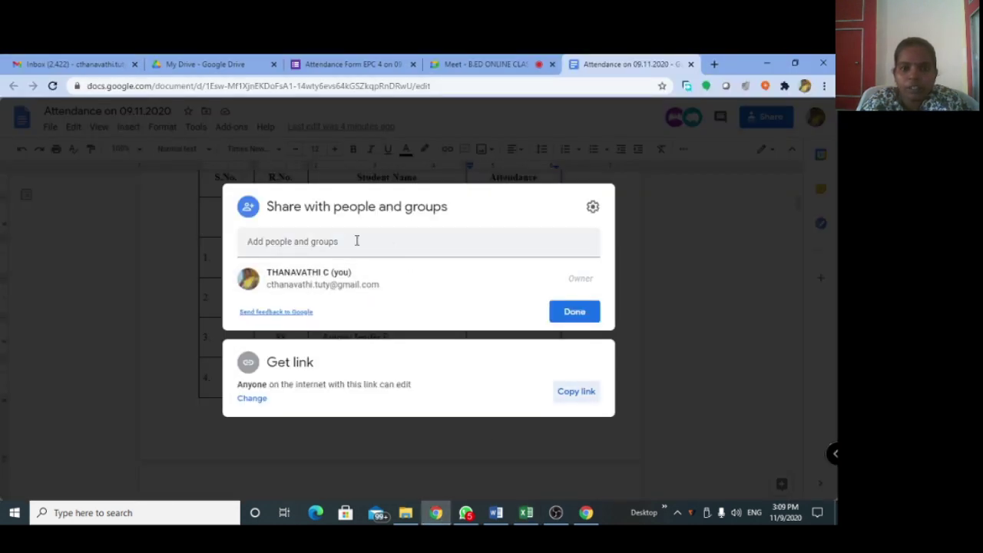
key(ctrl+v)
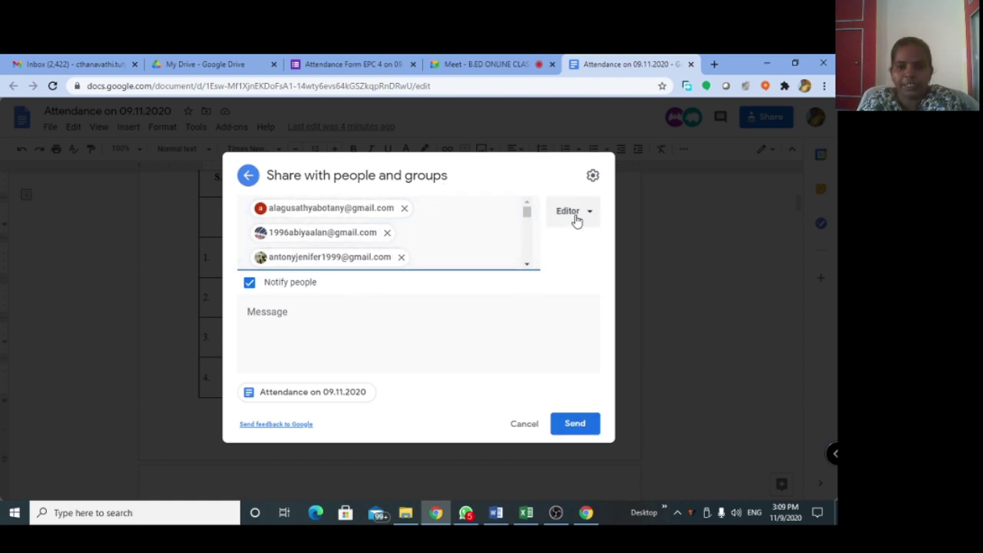
- Send the sharing invitation with the message "fill your attendance.", agreeing to share with the non-Google account as well
click(301, 311)
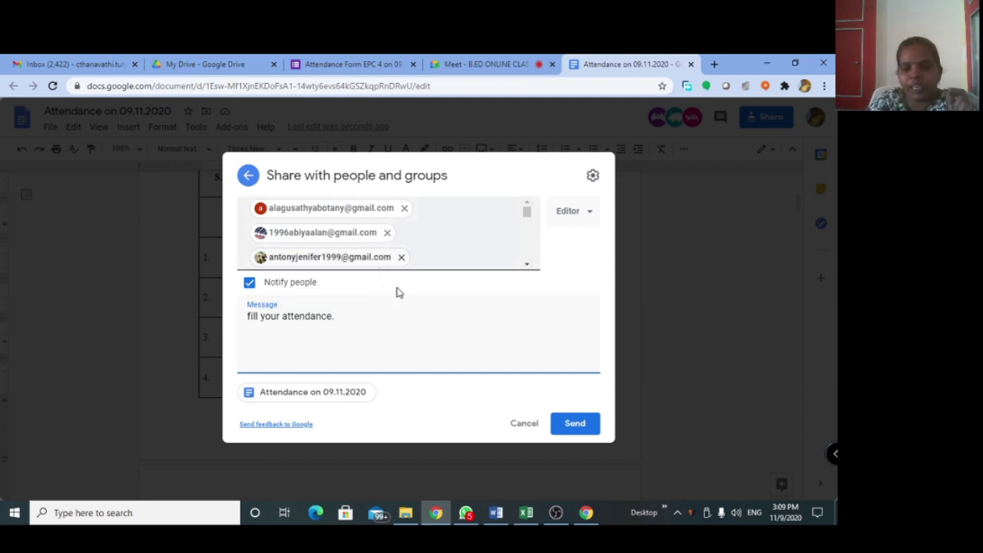
click(578, 427)
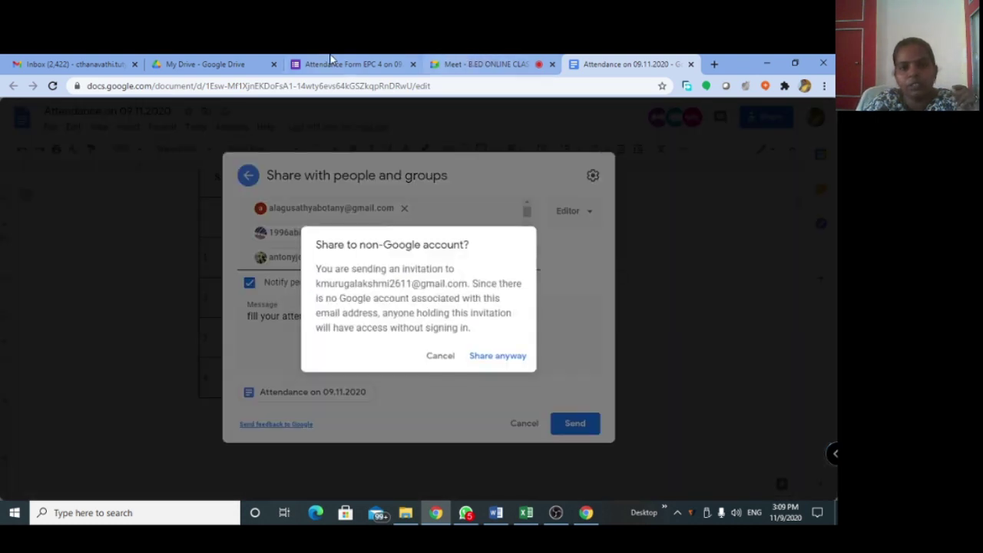
click(508, 357)
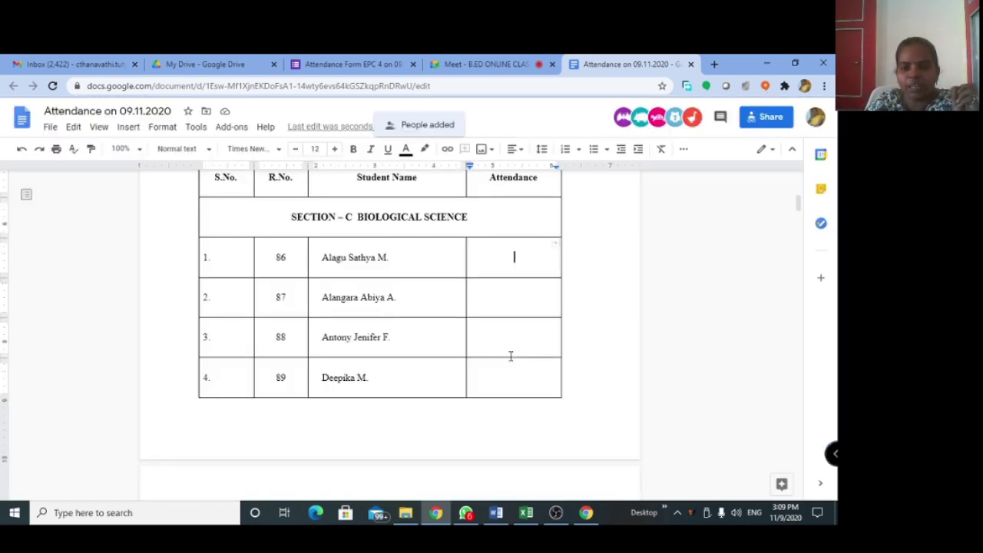
- Check the Meet chat and examine the attendance entries in the document from Section C to the start of Section D
click(490, 64)
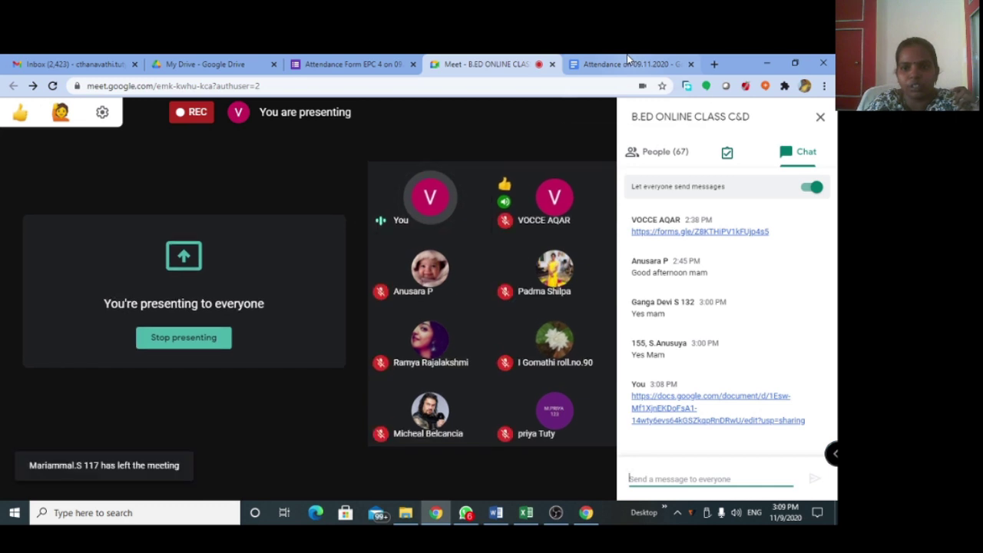
key(ctrl+Tab)
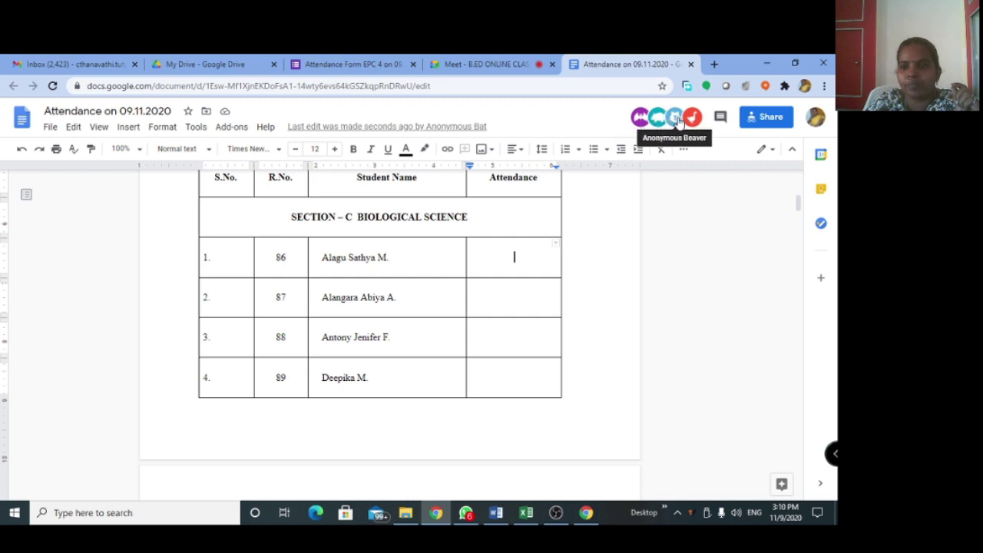
drag(799, 208, 799, 315)
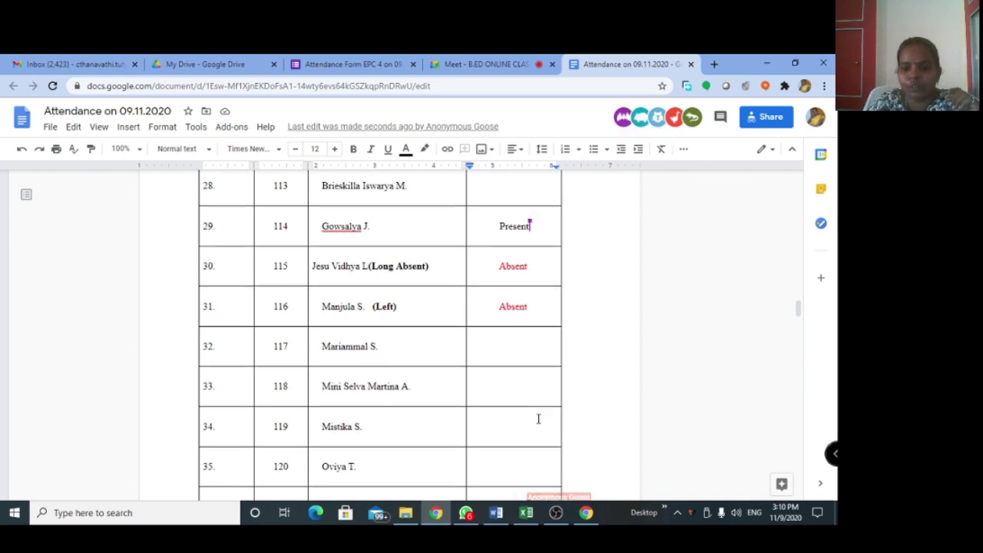
scroll(537, 417, down, 3)
scroll(376, 407, down, 3)
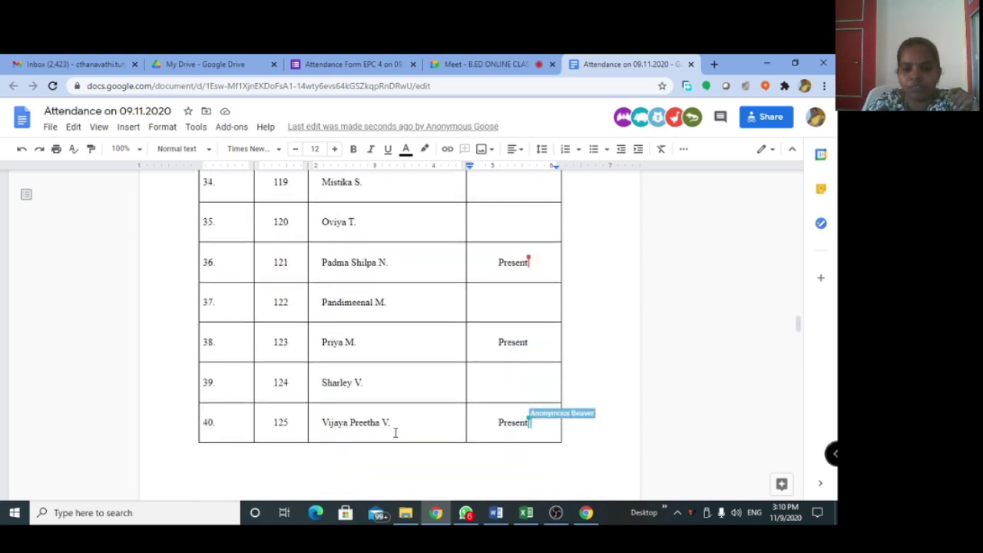
scroll(395, 432, down, 9)
right_click(394, 437)
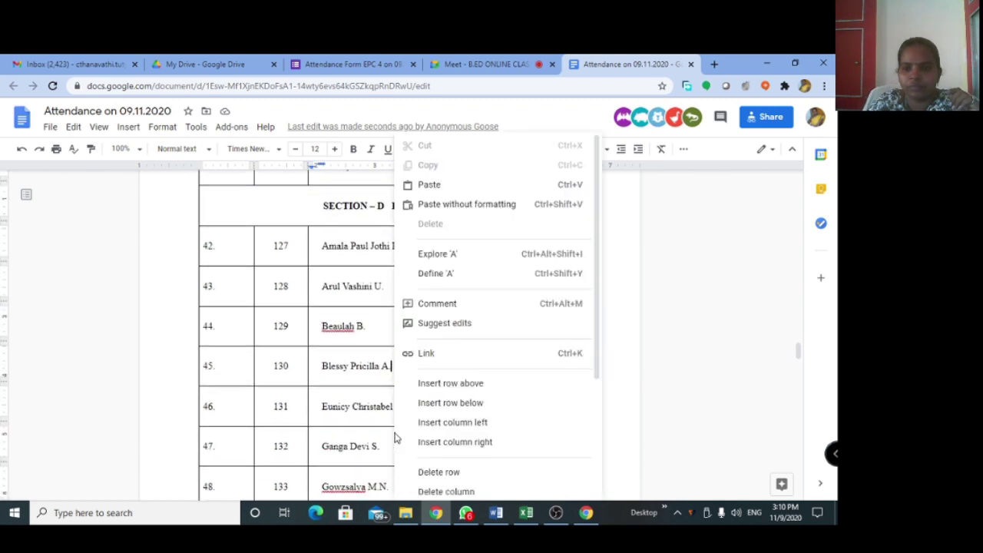
click(715, 295)
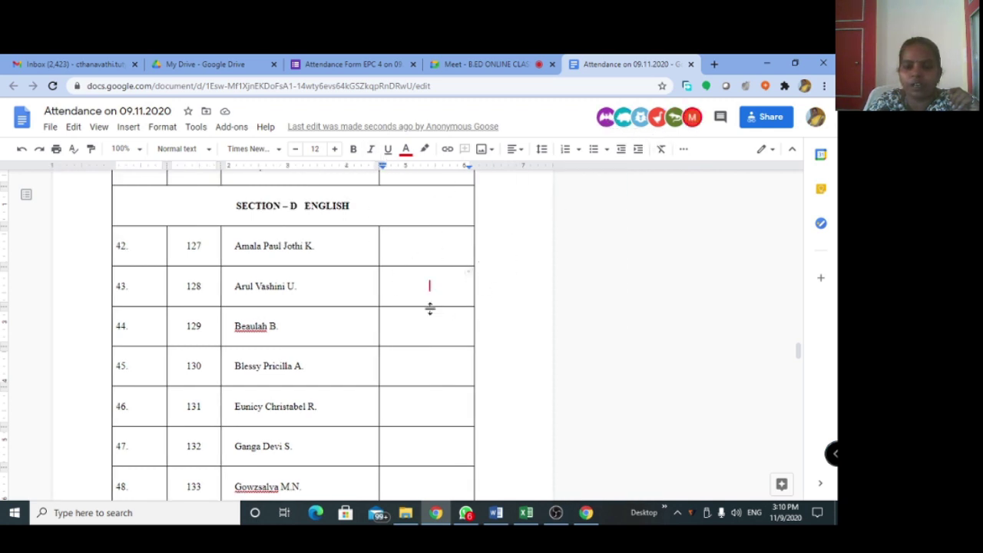
- Check the Meet chat again and examine the Section D attendance entries, the teacher signatures on page 8 and the entries on page 4
click(512, 62)
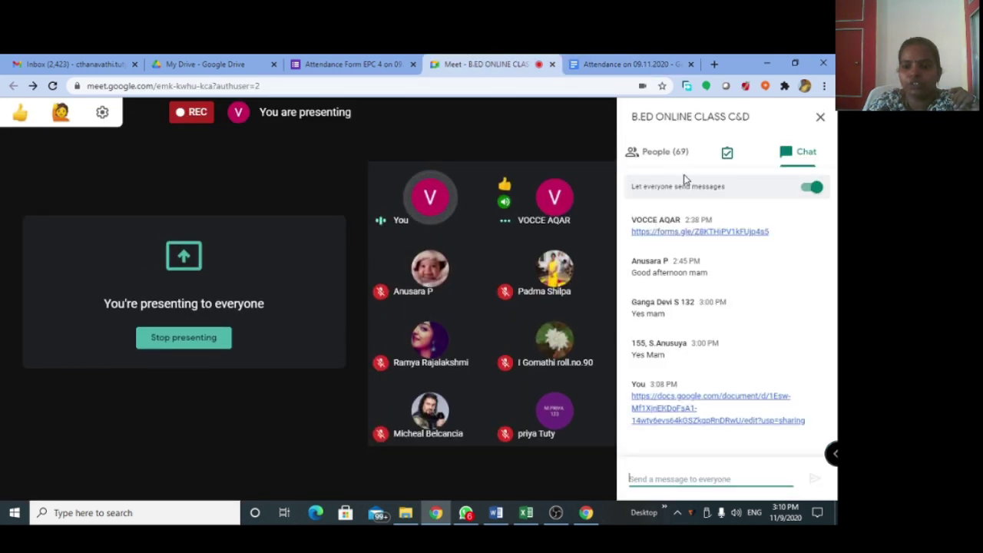
click(618, 66)
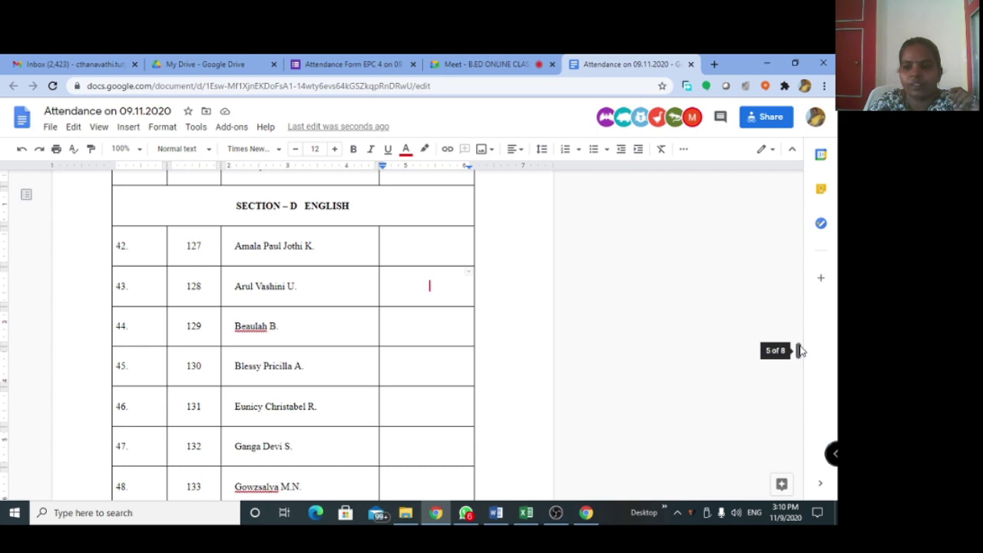
drag(799, 351, 796, 406)
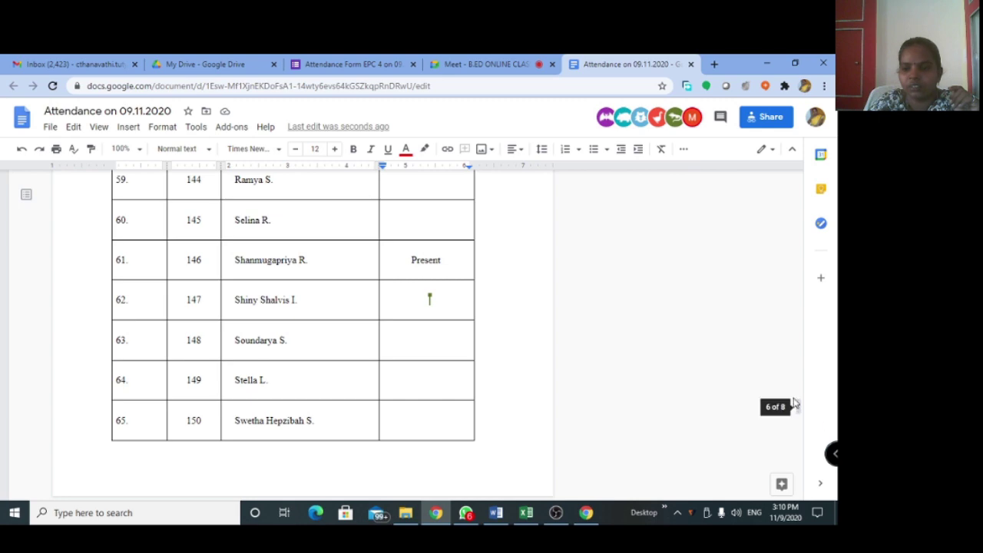
drag(799, 407, 816, 490)
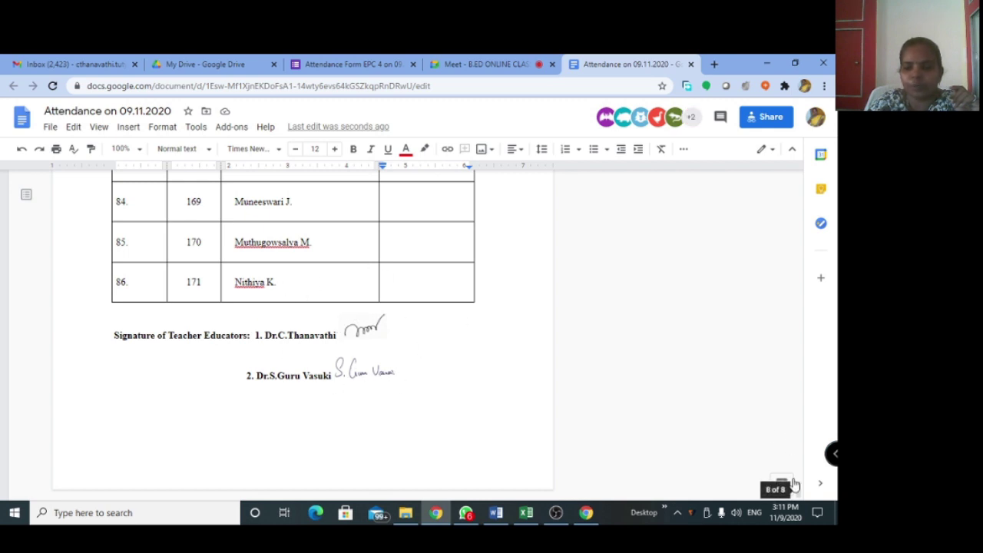
drag(801, 477, 819, 309)
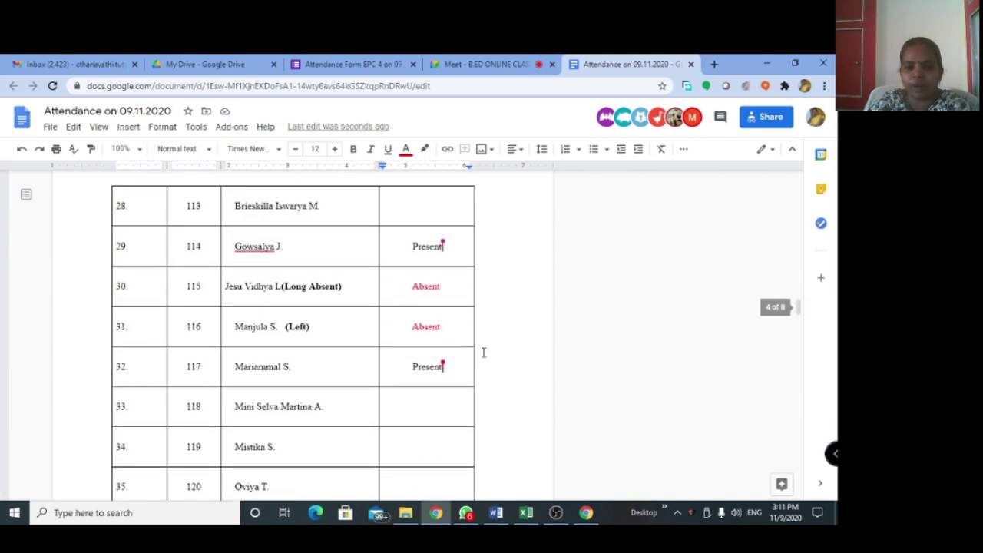